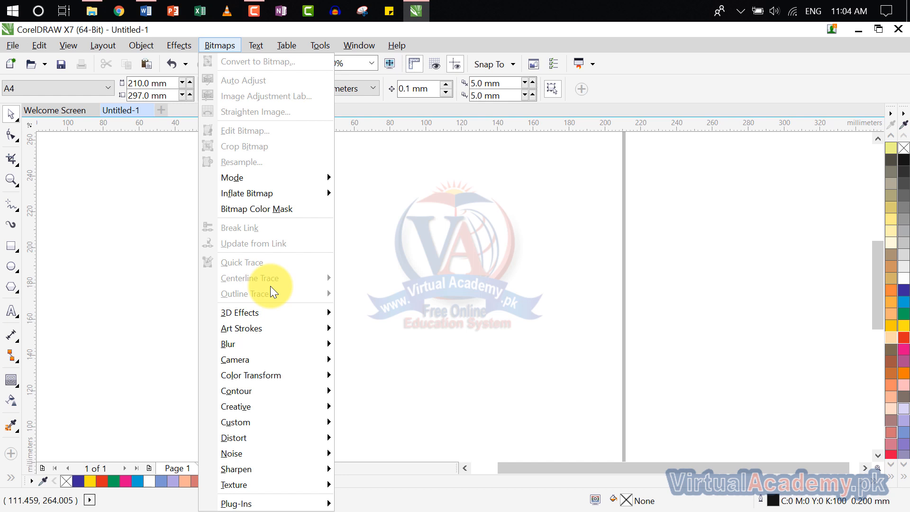
- Import the JPG photo of the man and child from the Desktop and place it near the page's upper-left corner
click(388, 283)
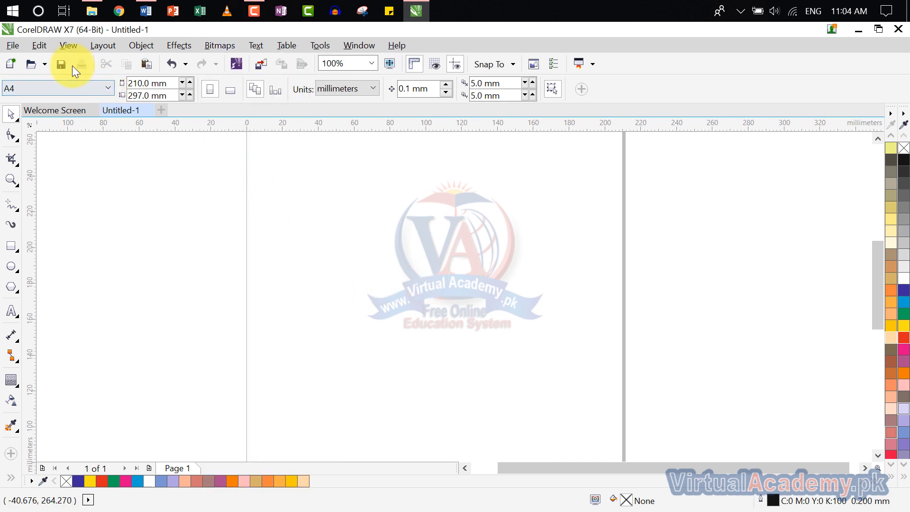
click(259, 63)
click(325, 296)
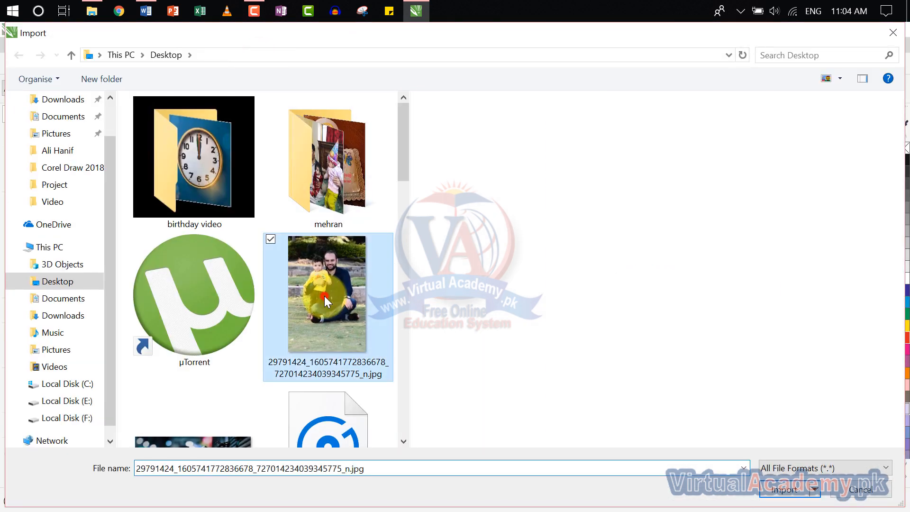
double_click(325, 296)
click(283, 189)
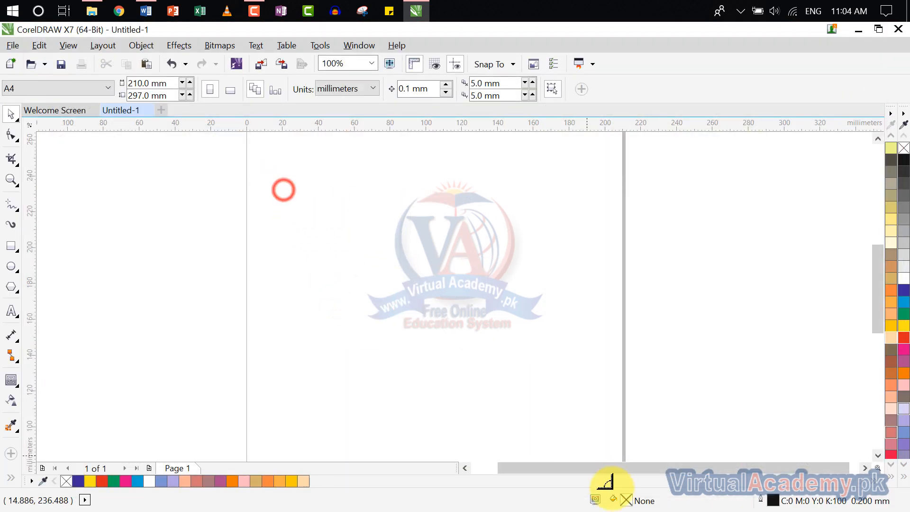
- Enlarge the imported photo proportionally to about 148 mm wide by 223 mm high
scroll(520, 392, down, 3)
scroll(498, 365, up, 1)
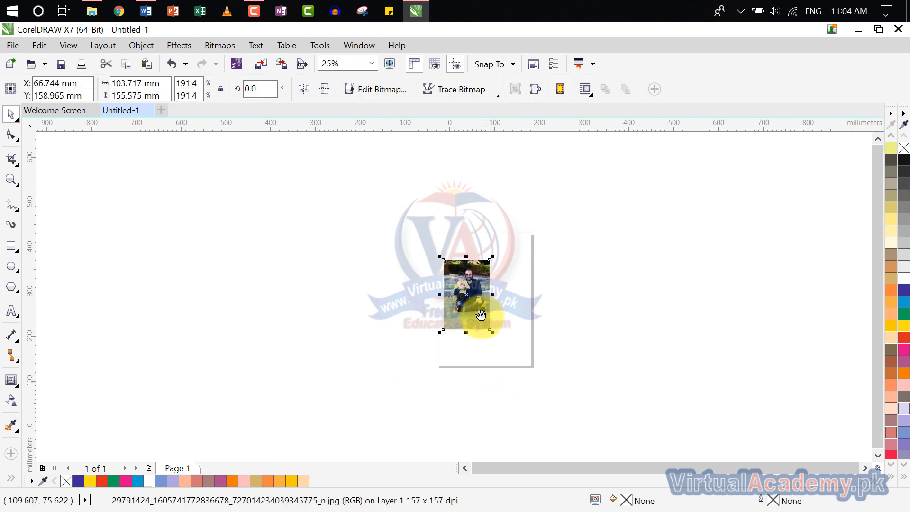
scroll(482, 322, up, 2)
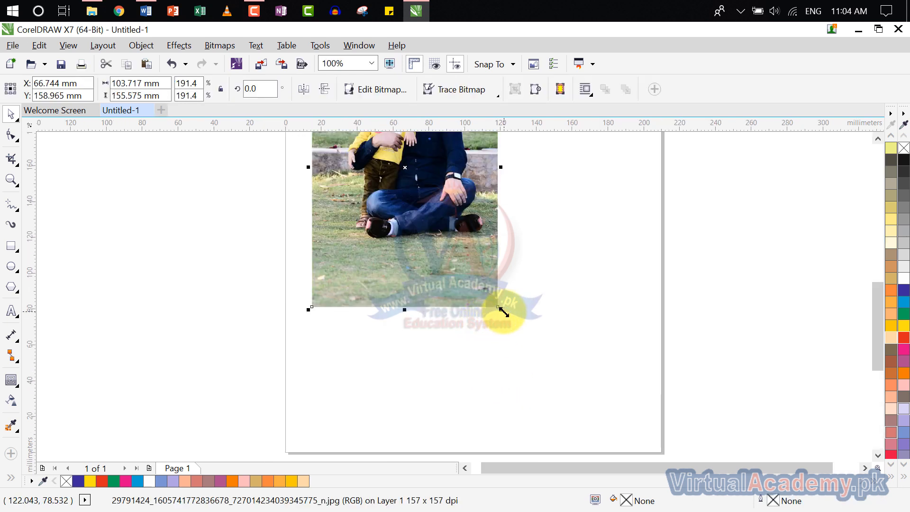
drag(504, 311, 640, 429)
scroll(496, 310, up, 2)
drag(496, 310, 532, 444)
scroll(498, 338, down, 2)
click(489, 349)
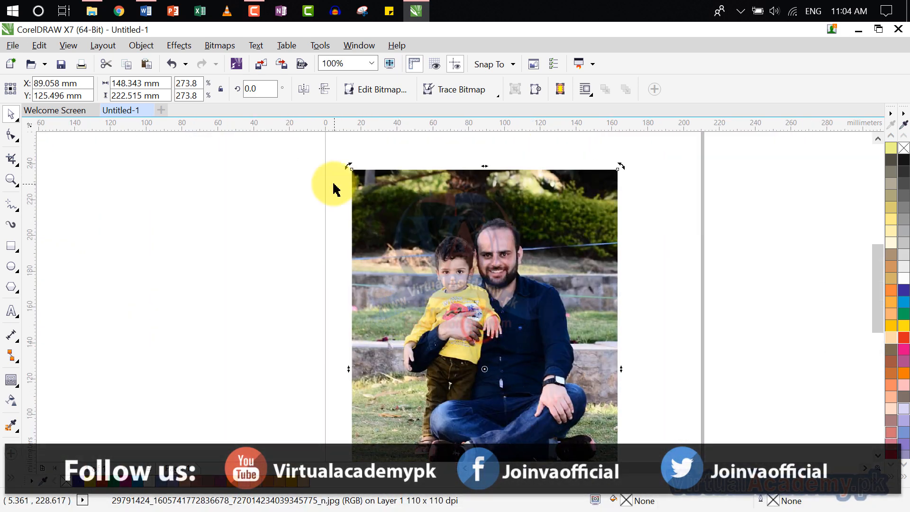
- Open the Bitmap Color Mask, sample colours from the man's skin, his navy shirt and the child's yellow shirt, and close it without applying
click(185, 42)
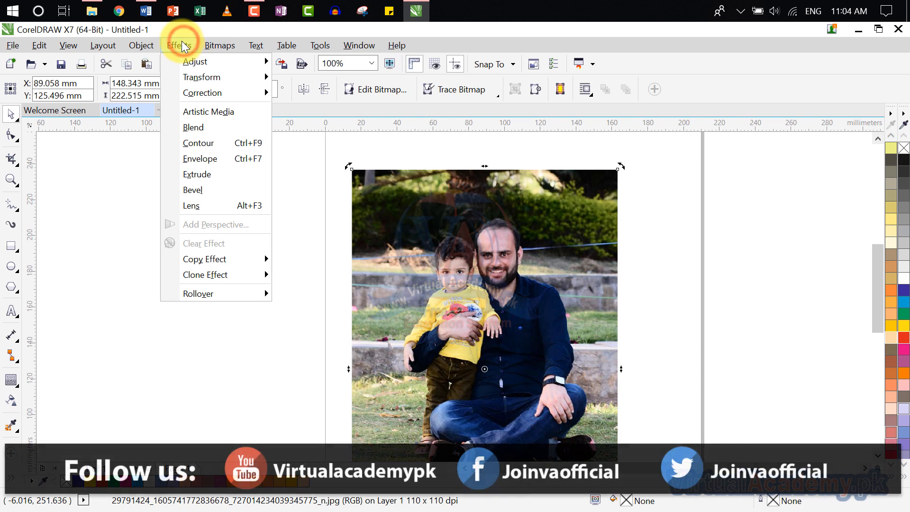
mouse_move(154, 44)
mouse_move(234, 42)
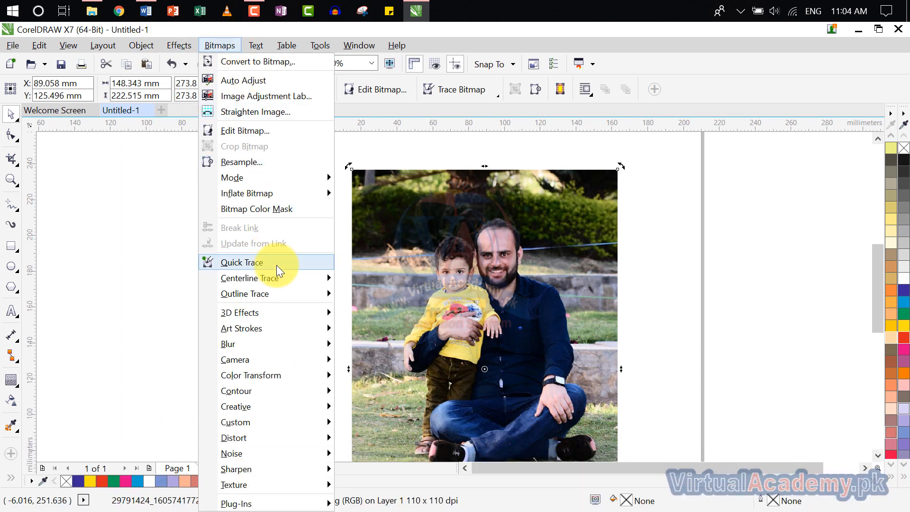
click(266, 210)
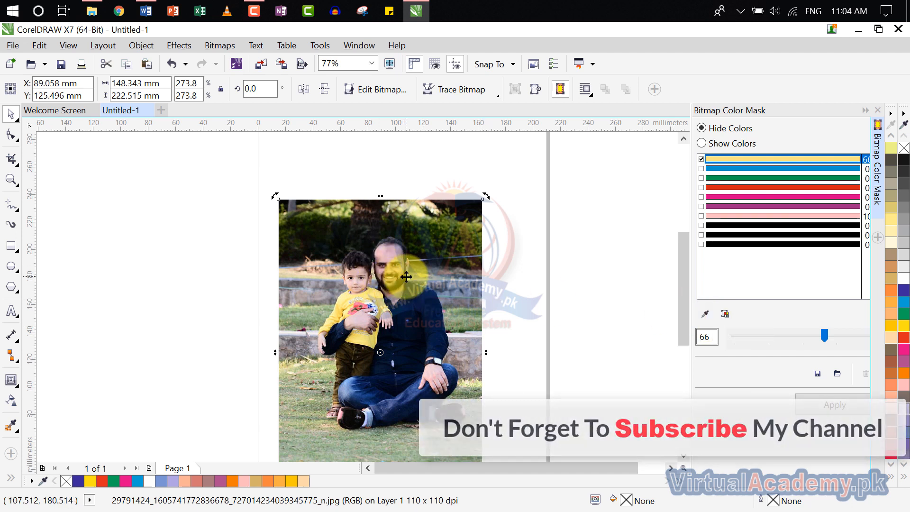
click(706, 314)
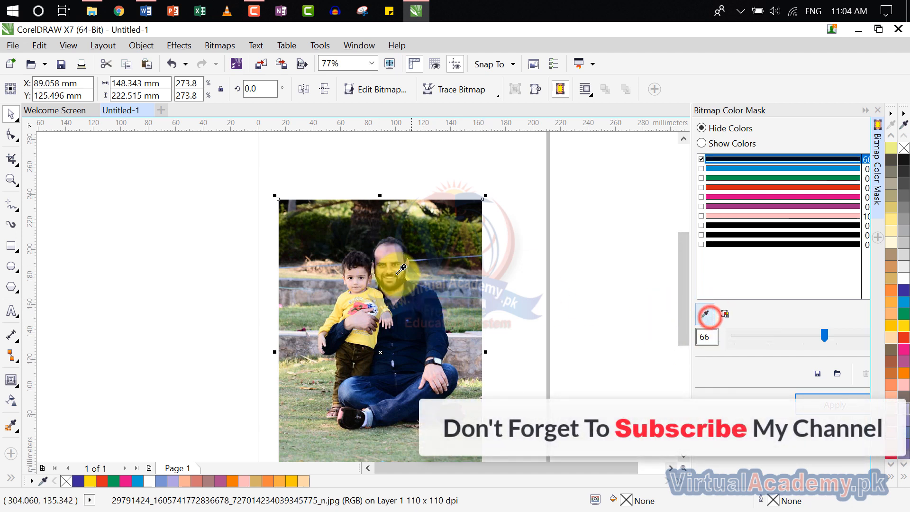
click(396, 245)
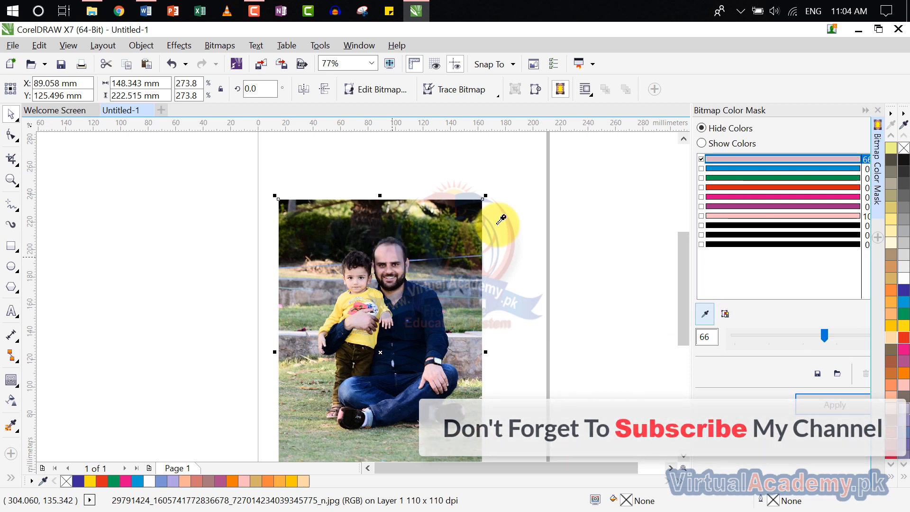
click(437, 307)
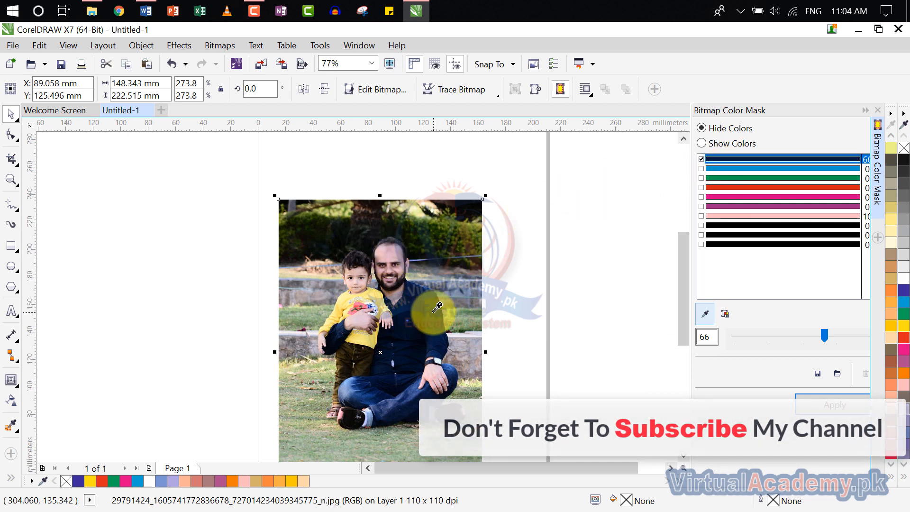
click(380, 290)
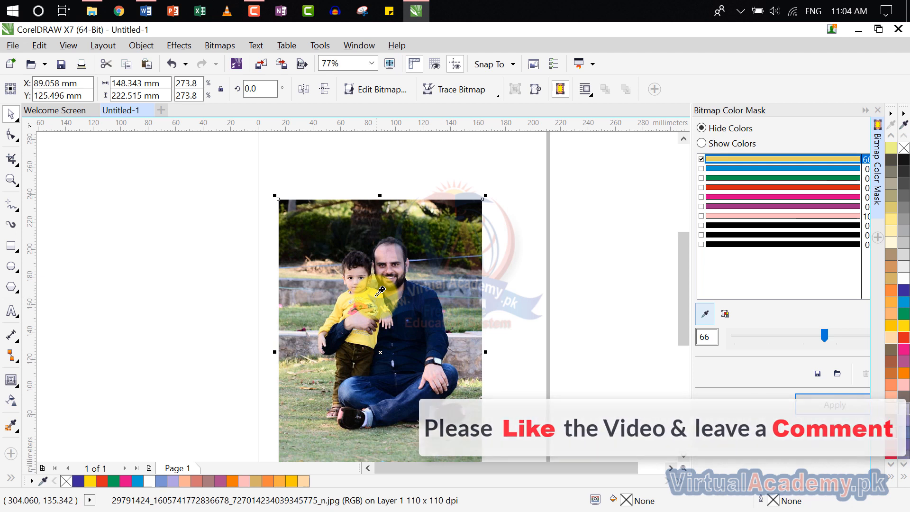
click(404, 248)
click(401, 254)
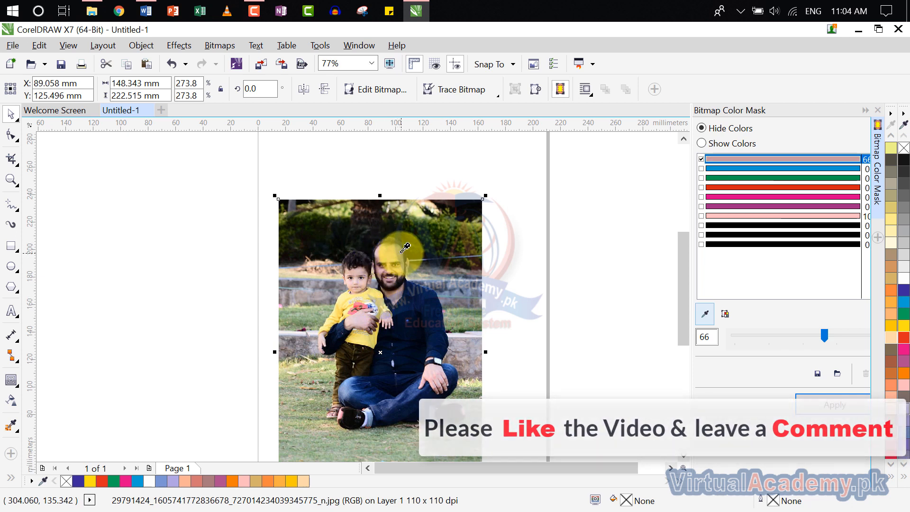
click(871, 146)
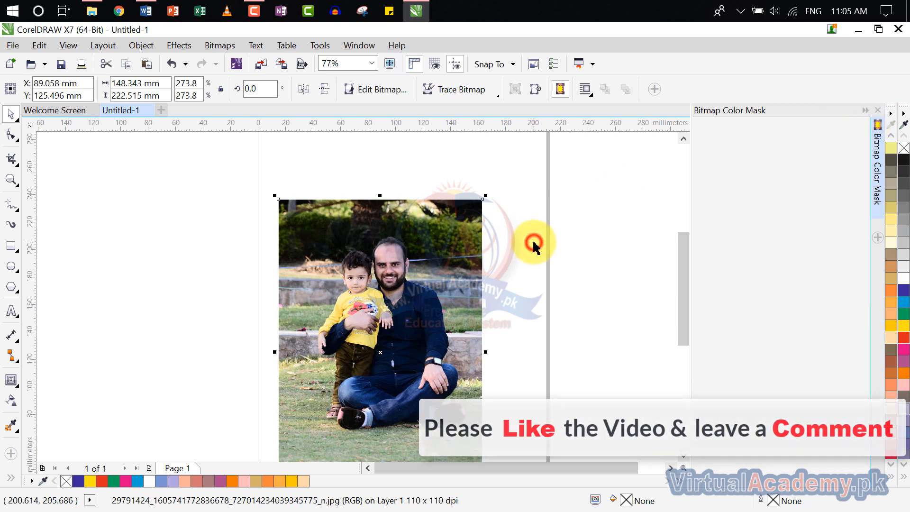
click(878, 110)
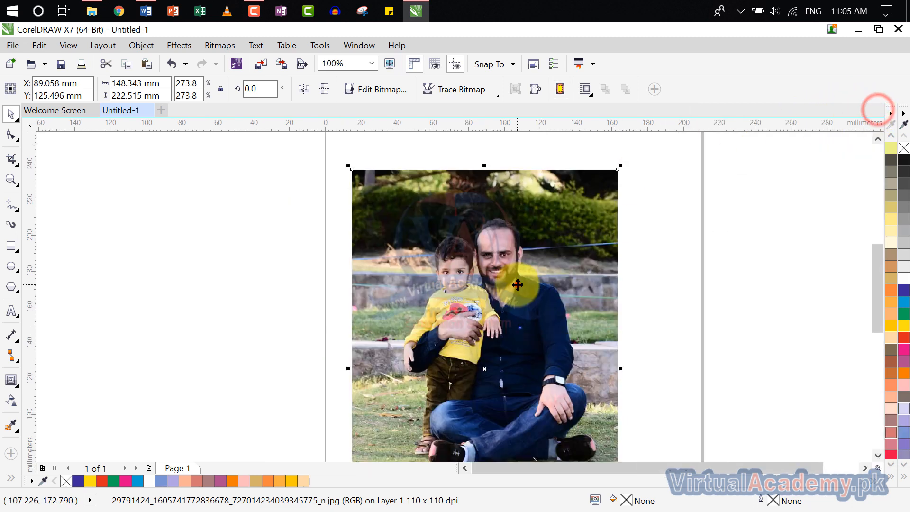
- Convert the selected photo into vector shapes with Quick Trace
click(517, 285)
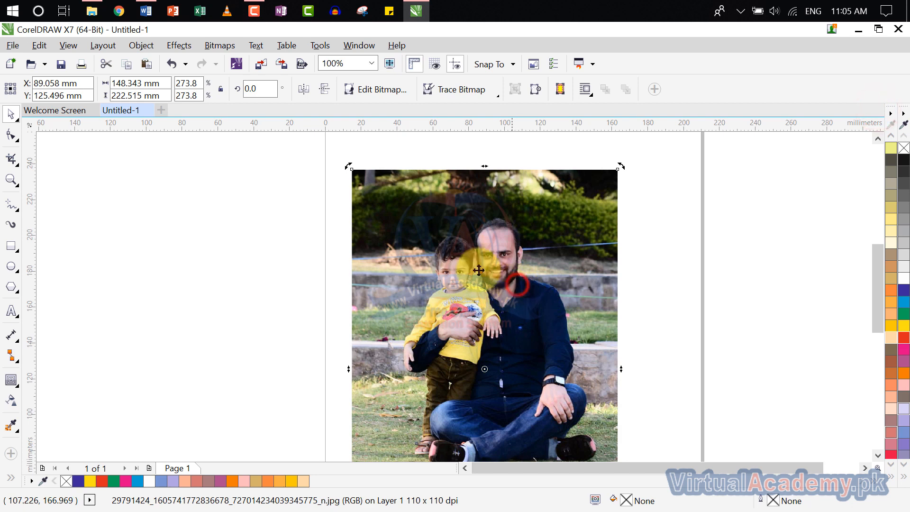
click(217, 43)
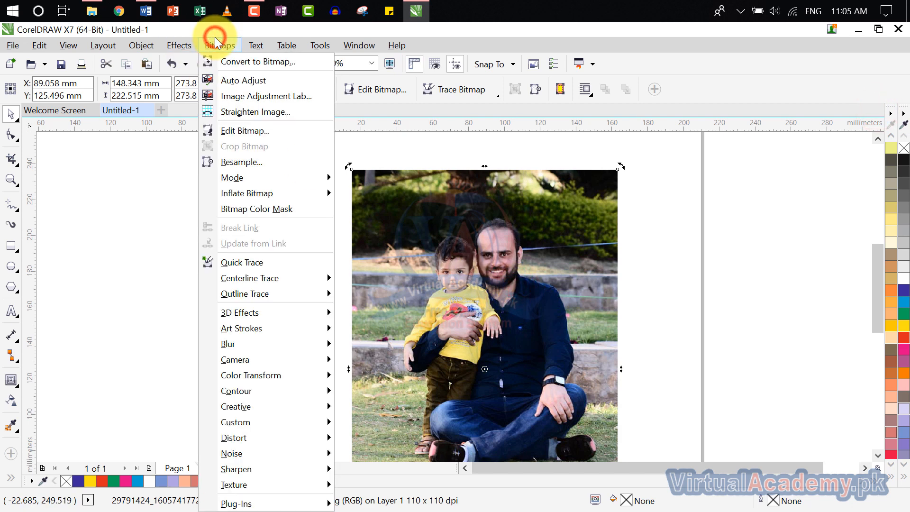
click(271, 264)
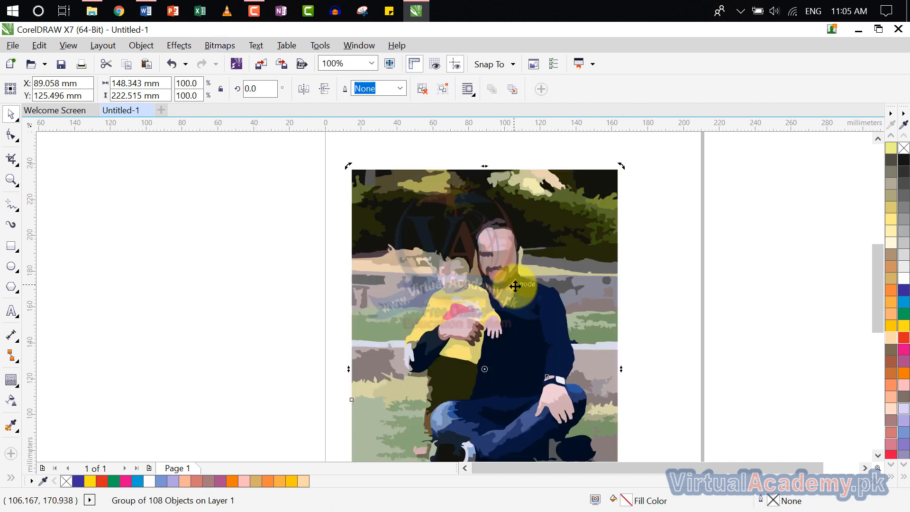
- Examine the traced image's shapes up close around the faces and as a whole on the page
scroll(462, 303, up, 3)
scroll(458, 294, up, 4)
scroll(459, 294, down, 2)
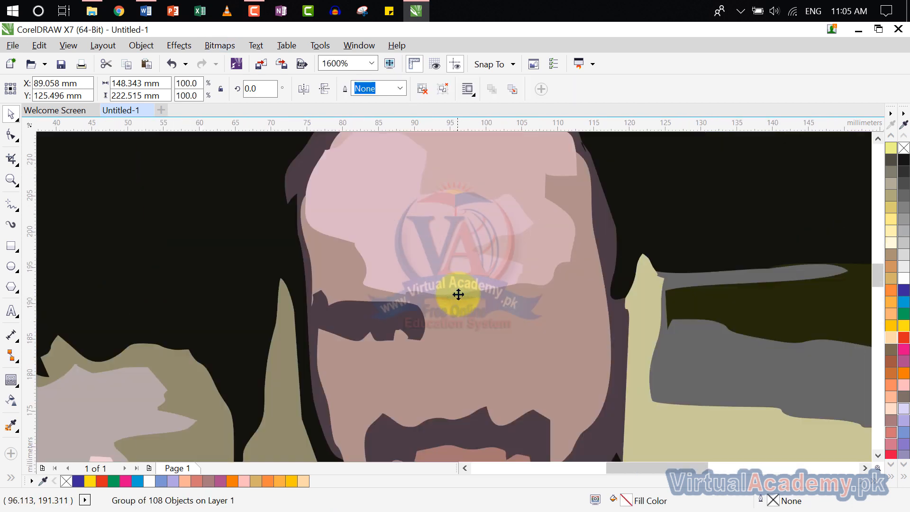
drag(459, 294, 443, 246)
scroll(453, 287, down, 2)
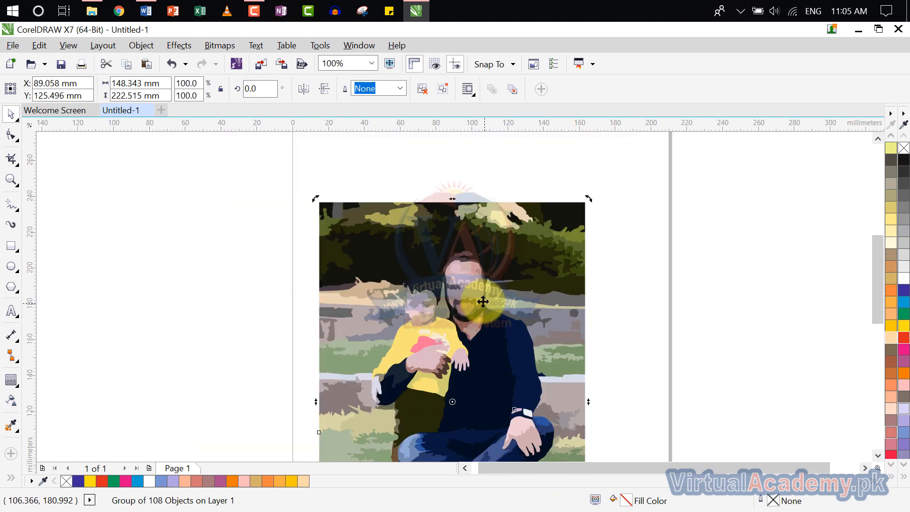
drag(482, 301, 460, 271)
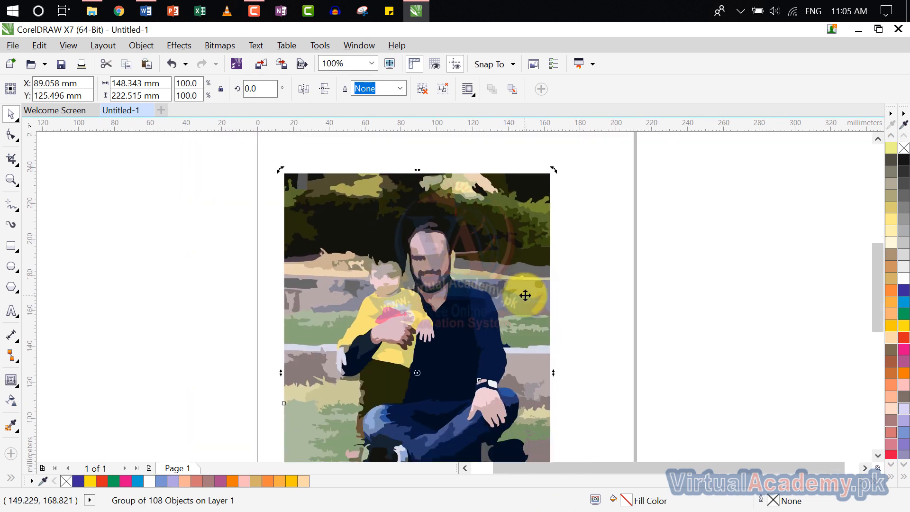
scroll(525, 296, down, 1)
drag(525, 295, 498, 280)
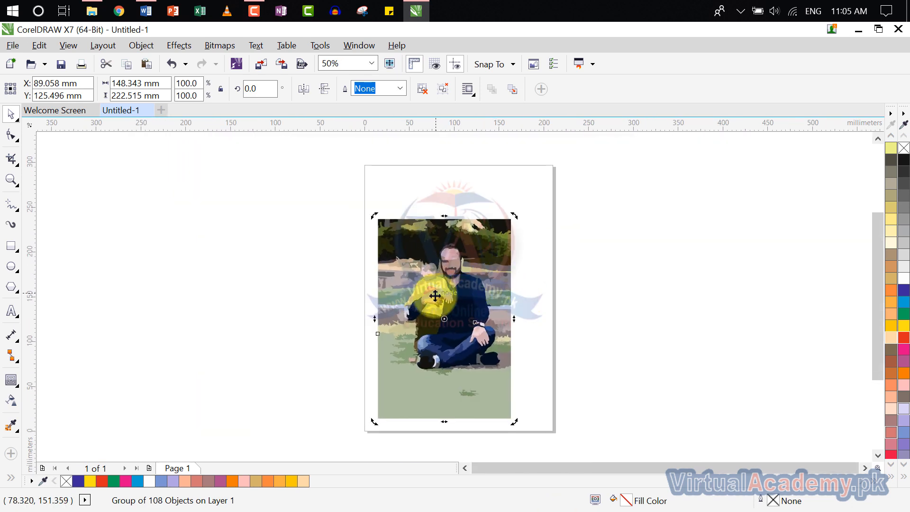
scroll(417, 301, up, 1)
scroll(433, 240, down, 1)
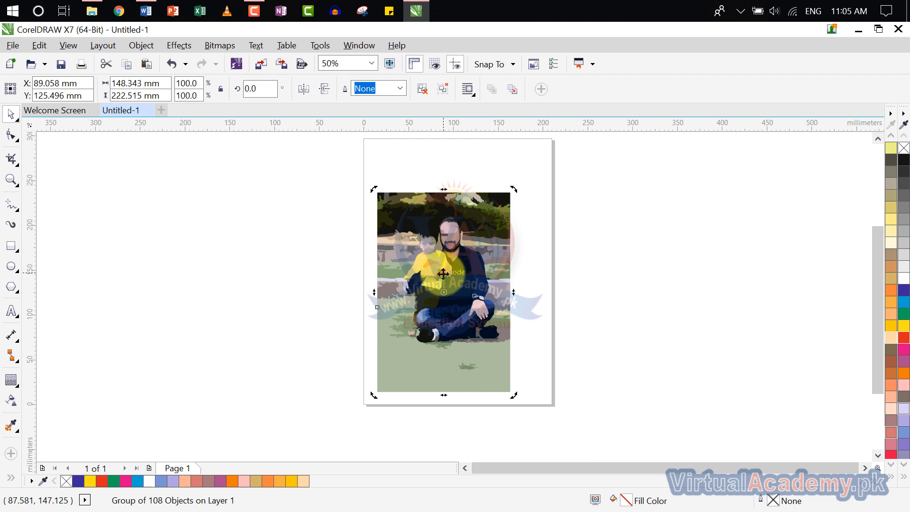
- Move the traced group off the original photo, placing it beside it with its centre at about X 276, Y 133 mm
click(566, 267)
click(492, 276)
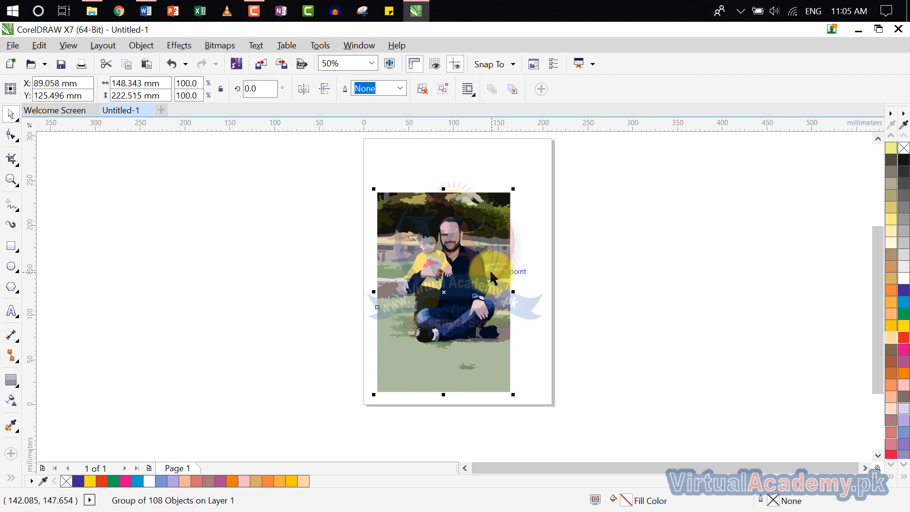
drag(451, 291, 618, 283)
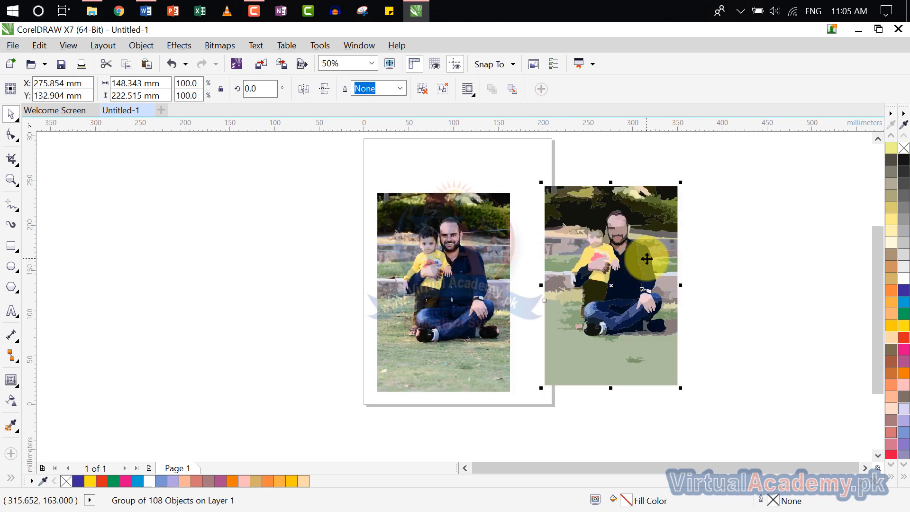
- Ungroup all objects in the traced image and clear the selection
scroll(647, 259, up, 2)
scroll(642, 259, down, 1)
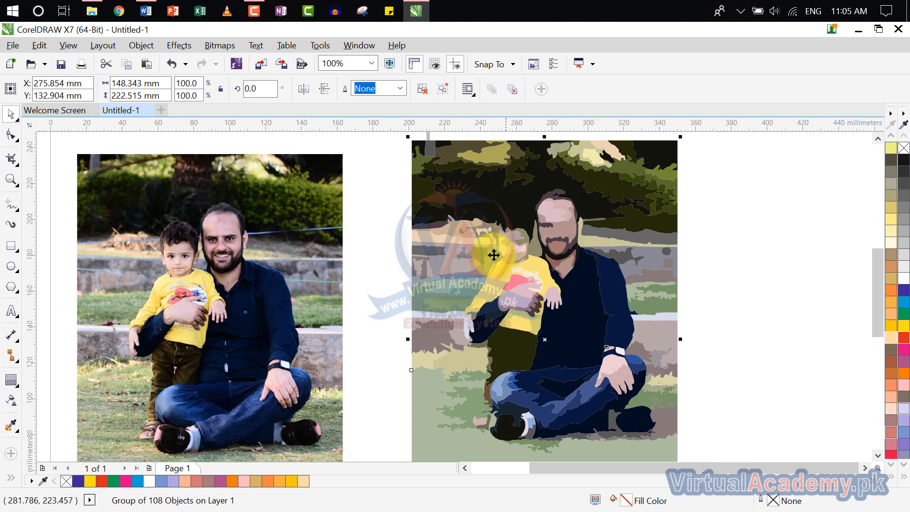
scroll(533, 261, down, 1)
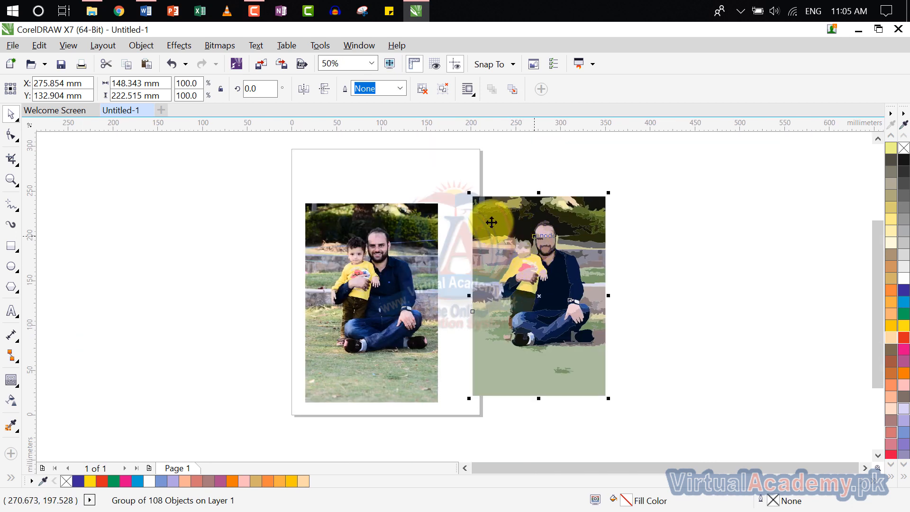
click(139, 45)
mouse_move(184, 274)
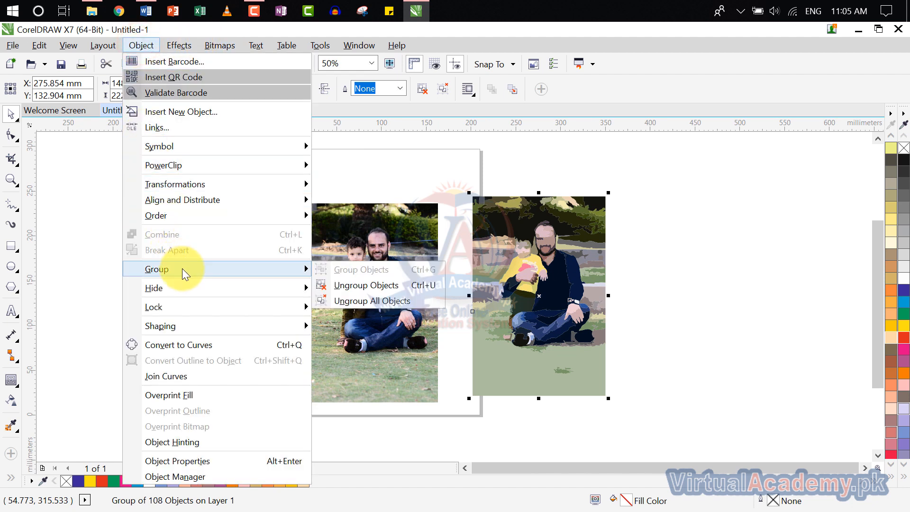
click(393, 302)
click(691, 217)
- Pull separate foliage pieces and two face pieces out of the traced image into the empty area beside it
scroll(509, 215, up, 2)
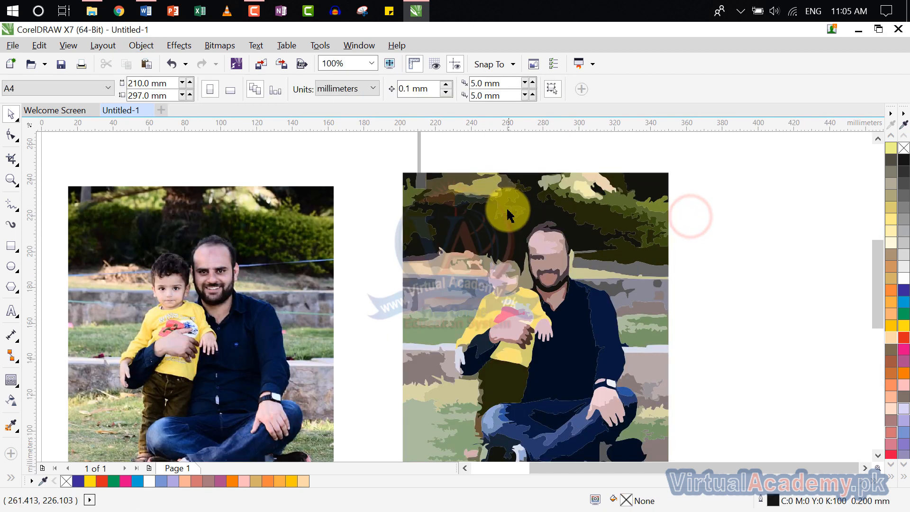
drag(606, 179, 748, 188)
drag(641, 227, 775, 229)
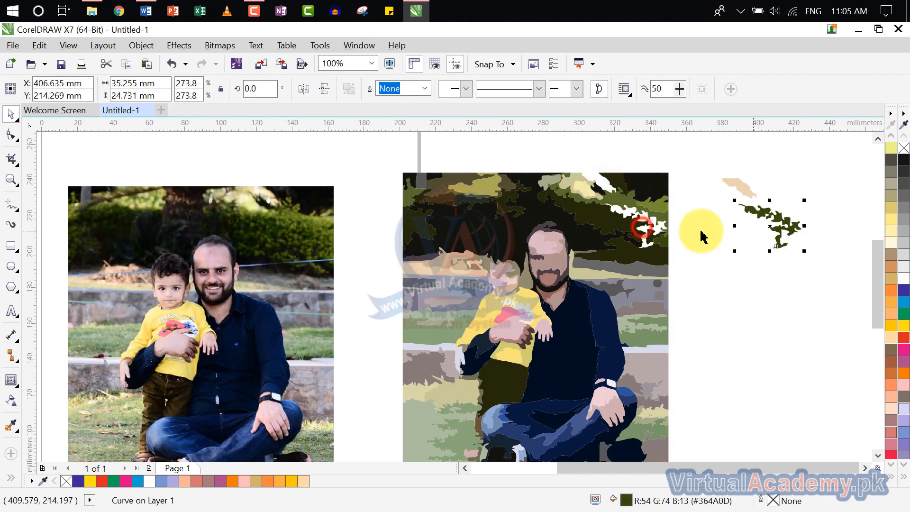
drag(667, 208, 729, 204)
drag(661, 180, 715, 174)
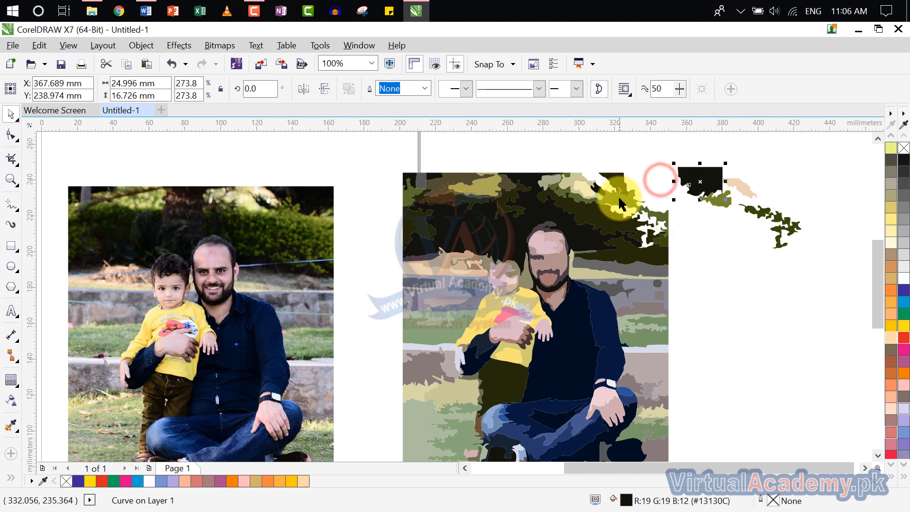
drag(610, 179, 646, 169)
drag(554, 258, 693, 291)
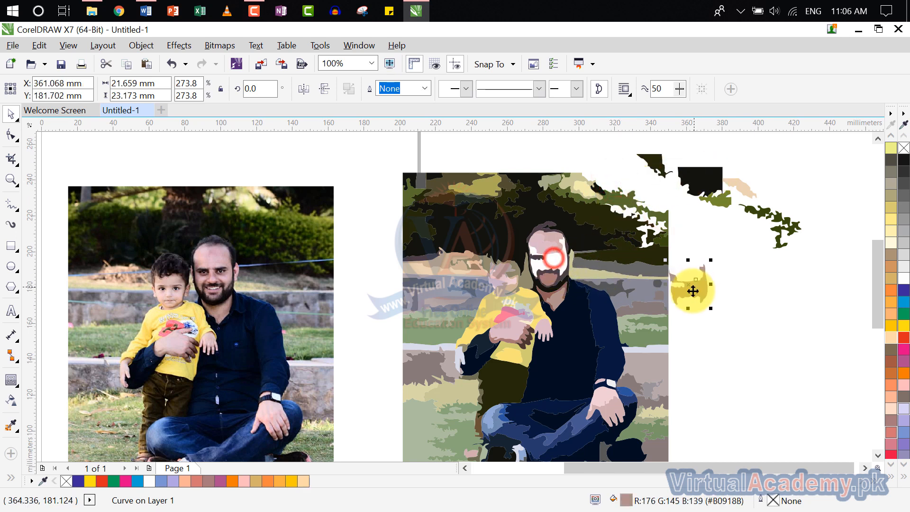
drag(551, 275, 725, 305)
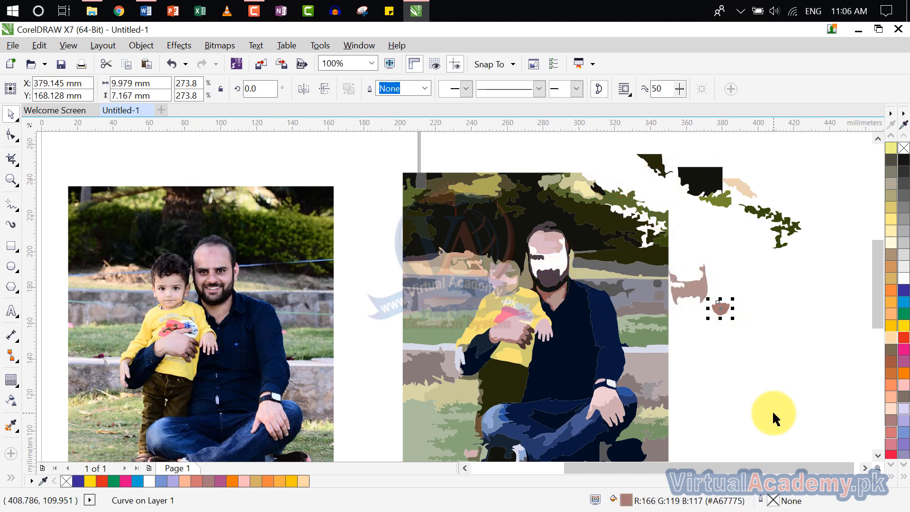
- Undo all moves of the foliage and face pieces out of the traced image, and clear the selection
key(ctrl+z)
key(ctrl+z)
key(ctrl+z)
key(ctrl+z)
key(ctrl+z)
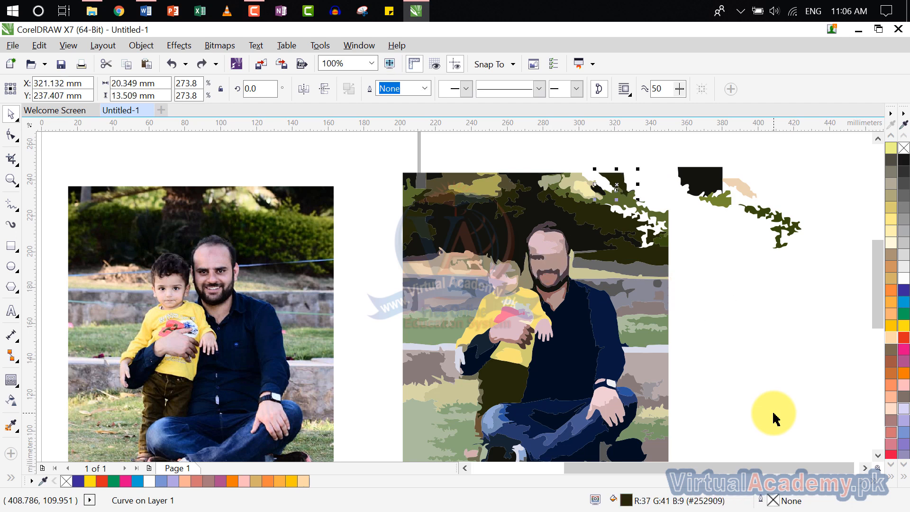
key(ctrl+z)
key(ctrl+z)
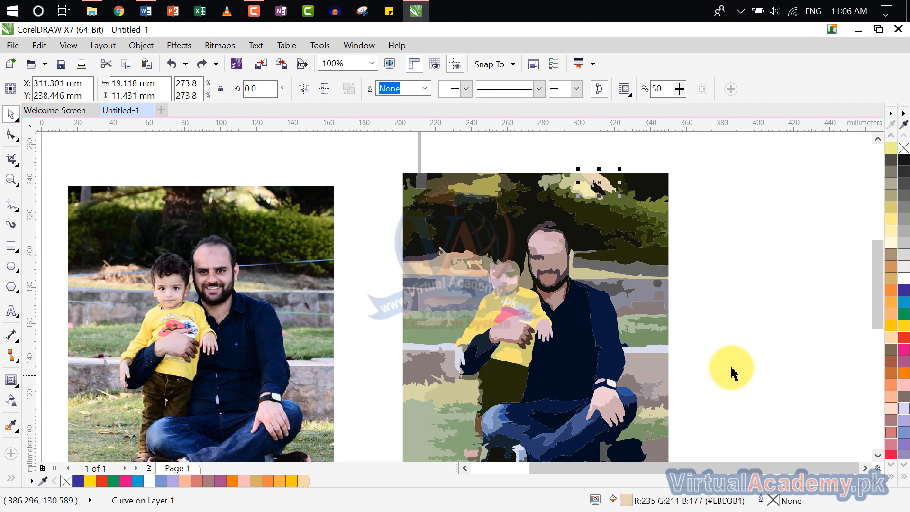
click(715, 348)
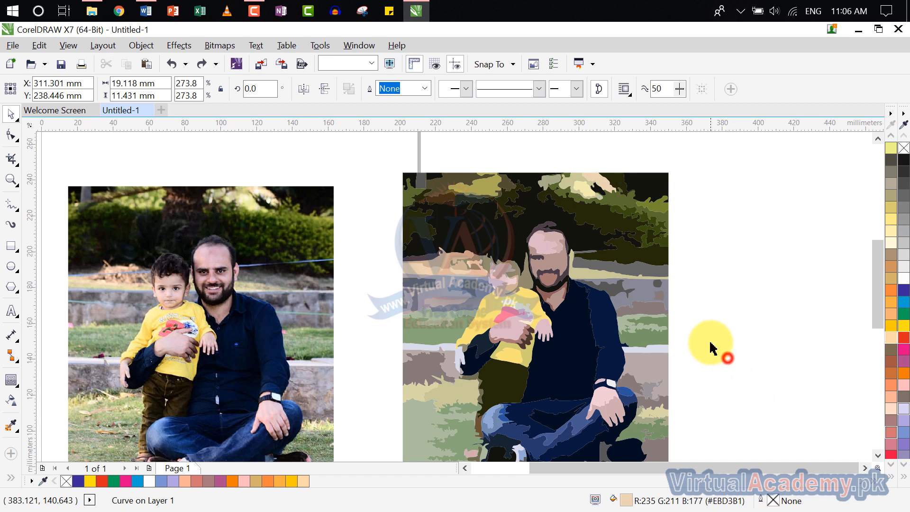
- Recolour the man's forehead piece pale yellow (Y:20), the mid-face piece blue (C:100 M:100) and the beard piece yellow (Y:100)
click(550, 239)
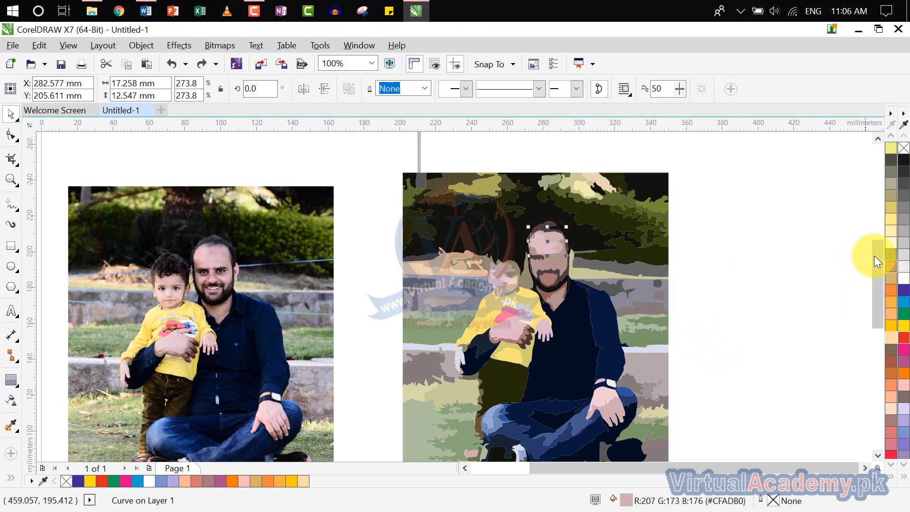
click(892, 242)
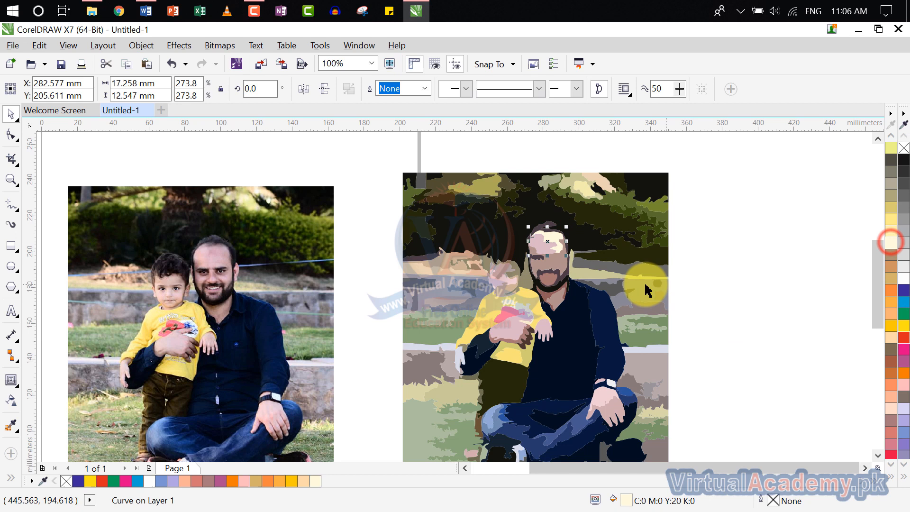
click(550, 260)
click(903, 295)
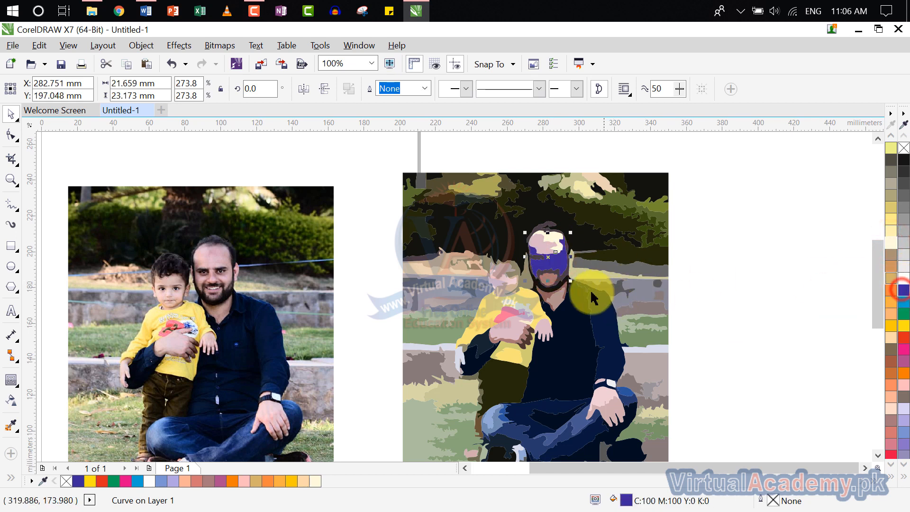
click(555, 280)
click(904, 325)
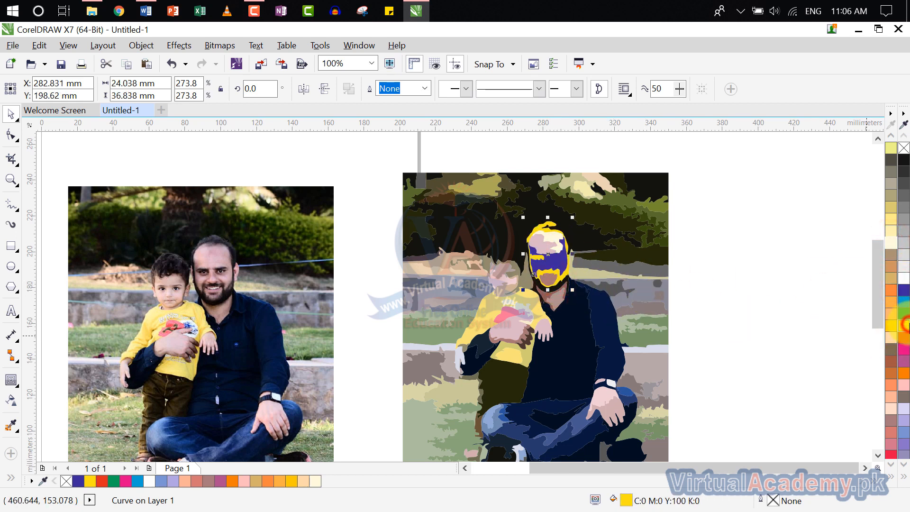
- Undo the face recolouring and the ungrouping, and delete the whole traced group beside the photo
click(723, 303)
key(ctrl+z)
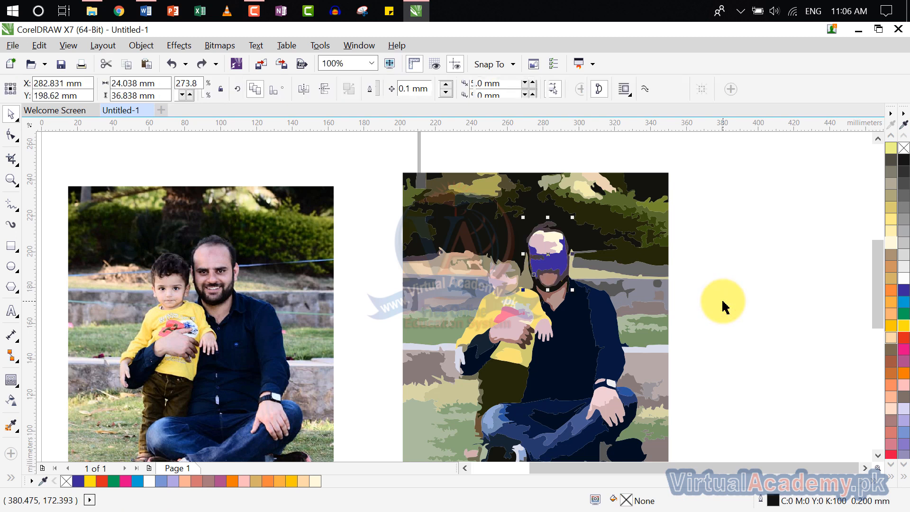
key(ctrl+z)
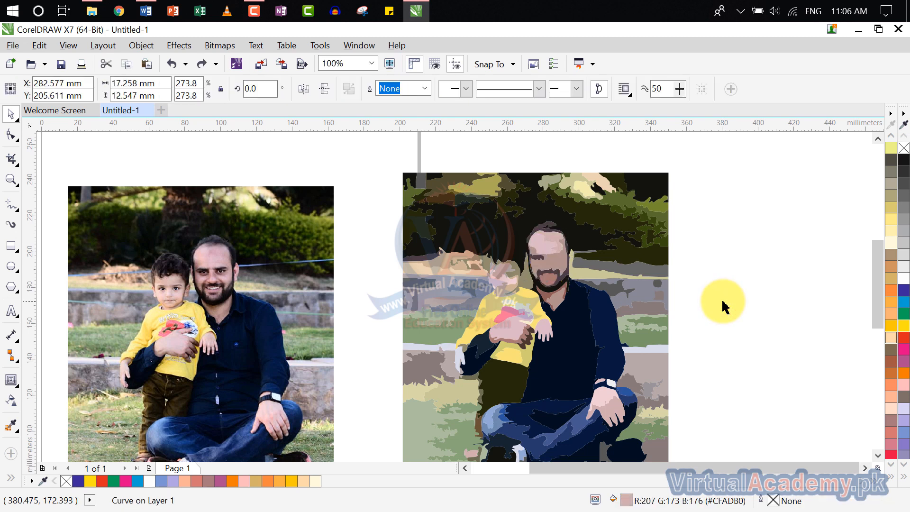
click(655, 284)
click(752, 258)
click(602, 266)
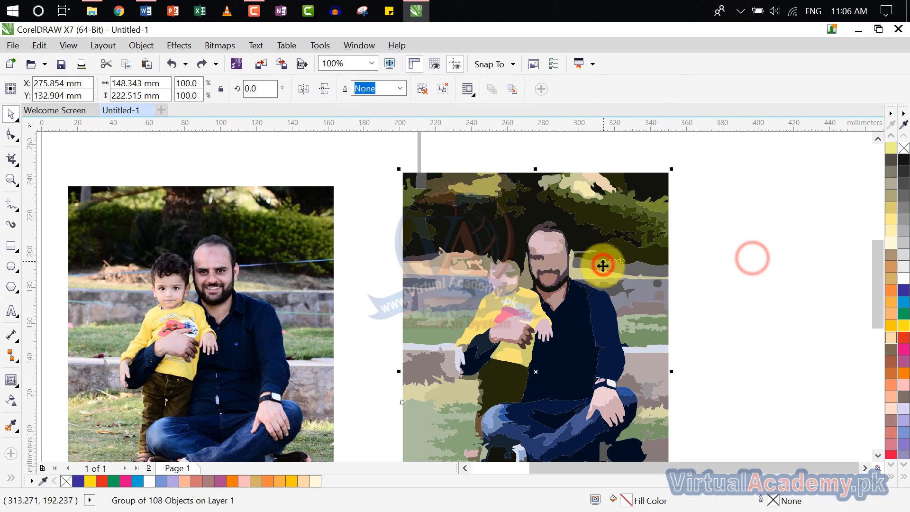
key(Delete)
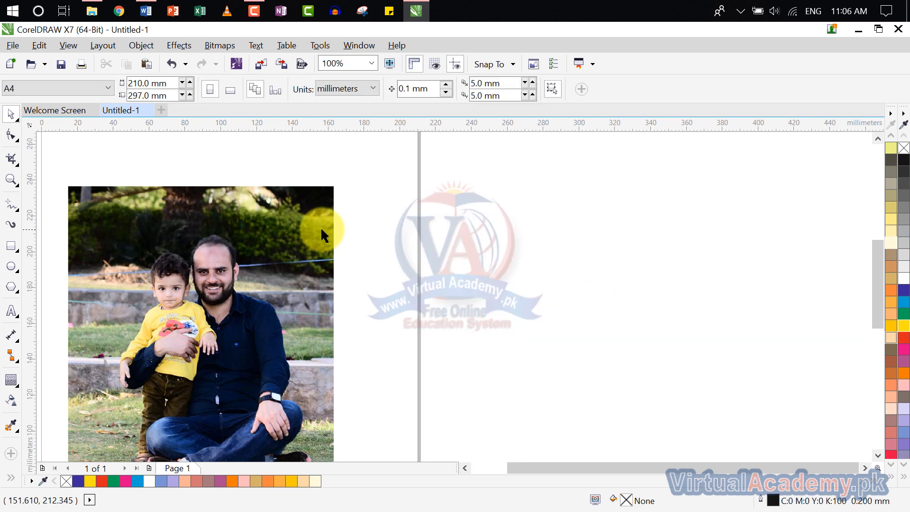
- Start a Centerline Trace of the original photo using the Line Drawing preset
scroll(640, 225, down, 3)
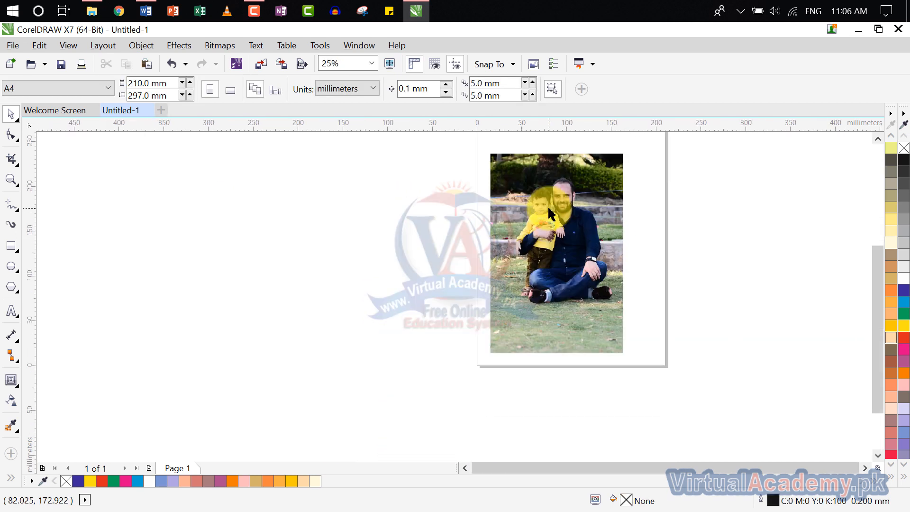
scroll(550, 213, up, 1)
click(212, 49)
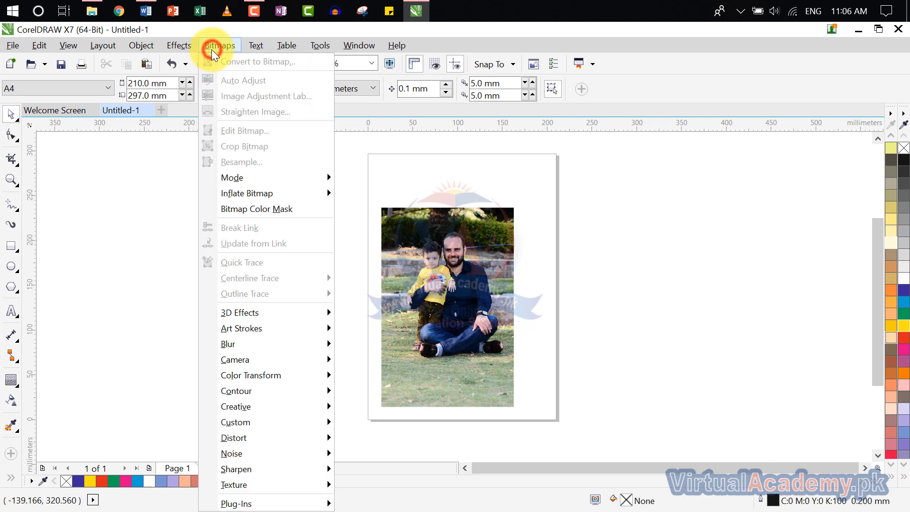
click(542, 291)
click(497, 288)
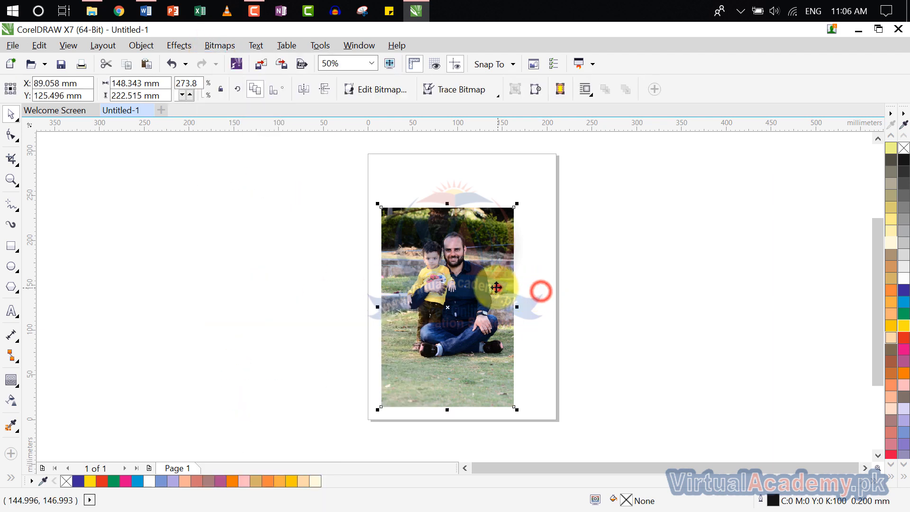
click(196, 46)
mouse_move(220, 45)
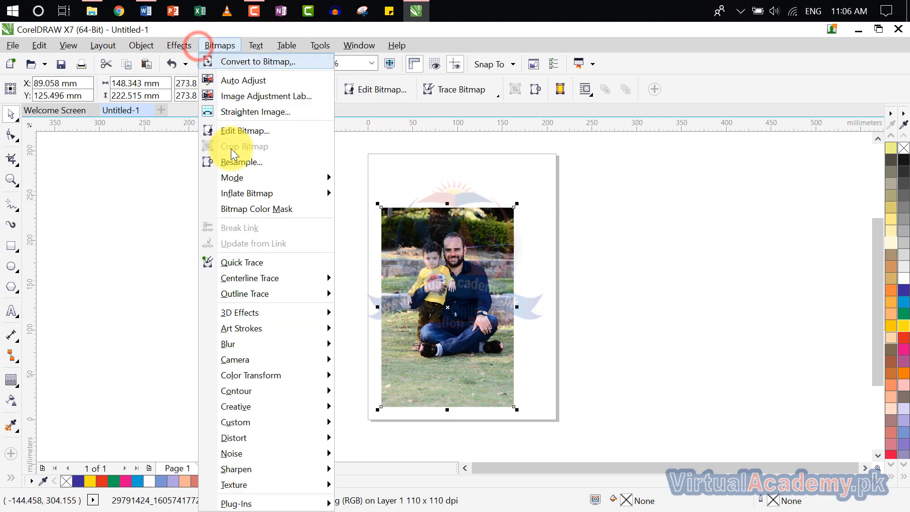
mouse_move(252, 277)
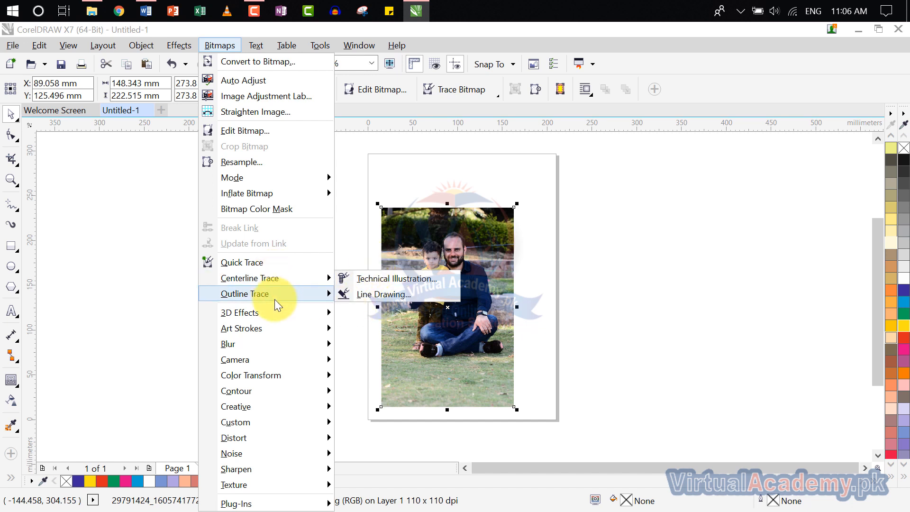
mouse_move(275, 300)
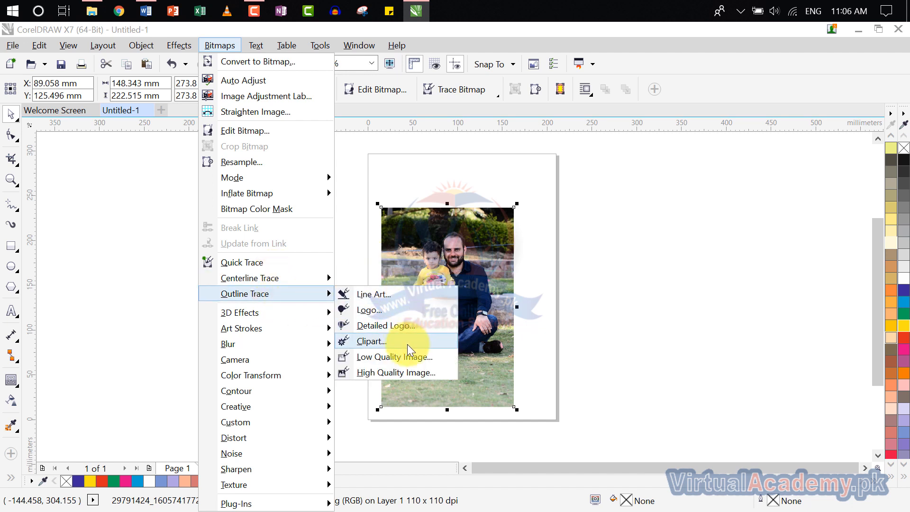
mouse_move(307, 280)
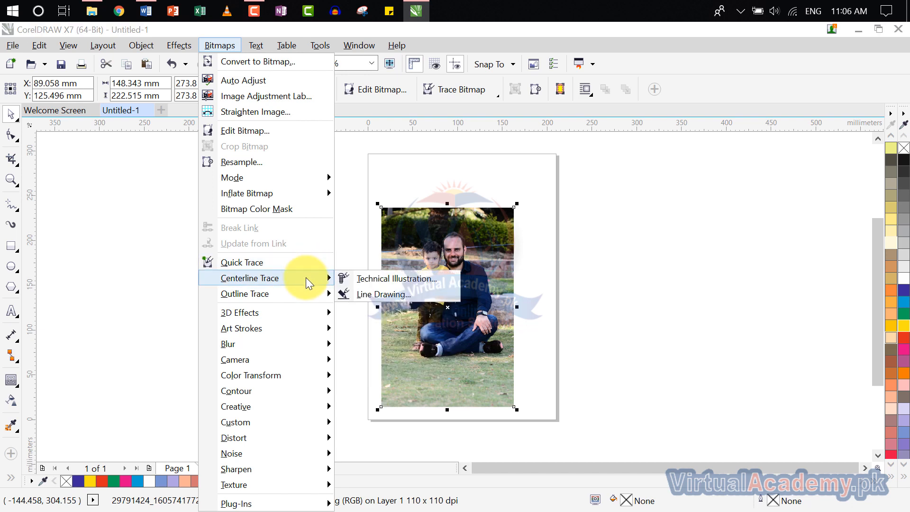
click(377, 294)
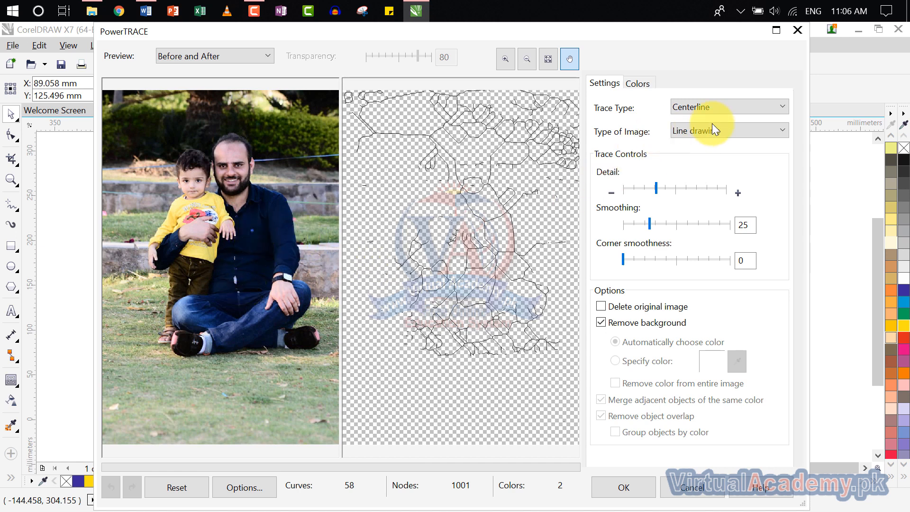
- Check the trace's color settings and change the trace type to Outline
click(640, 87)
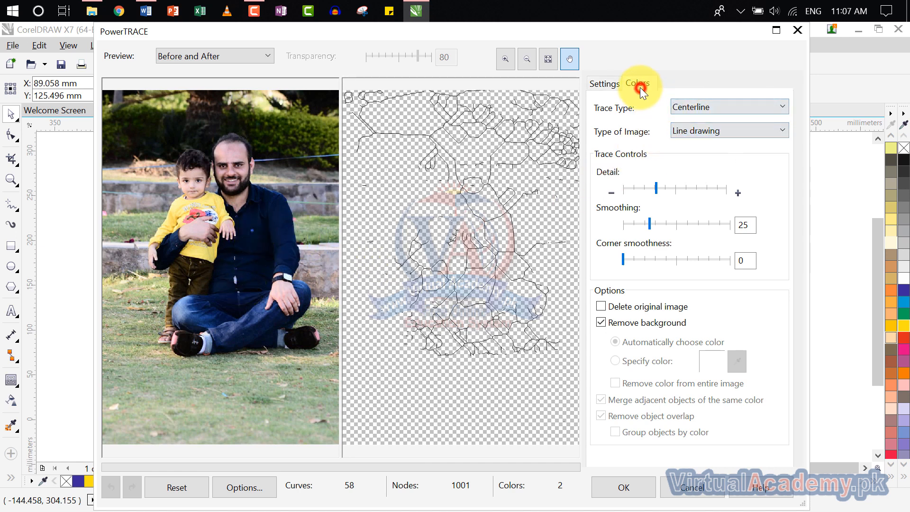
click(704, 107)
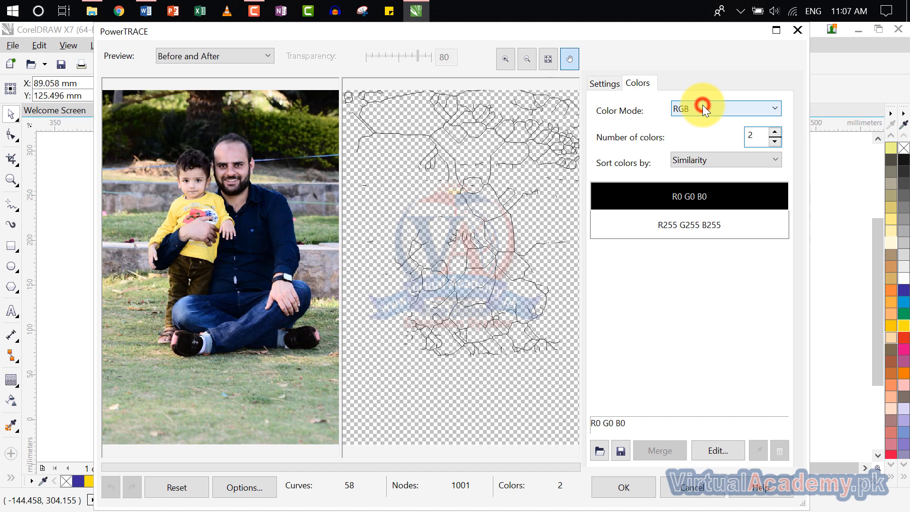
click(597, 84)
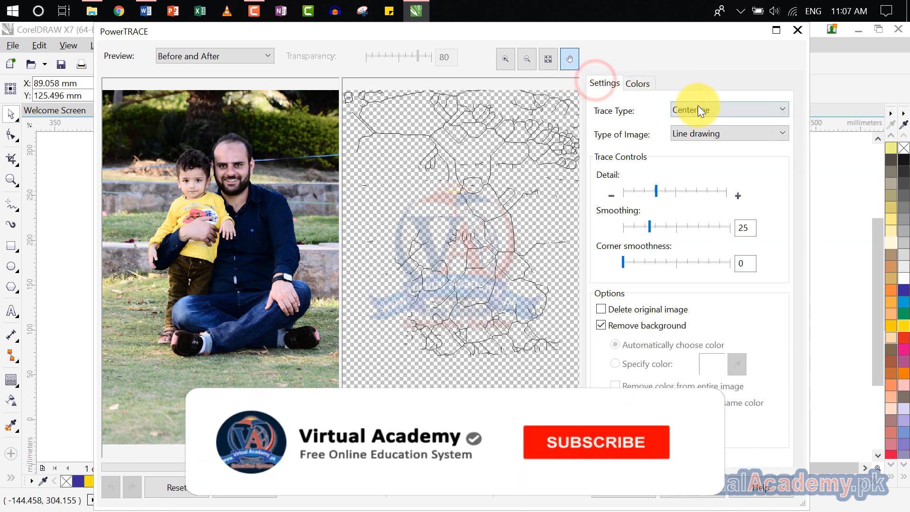
click(699, 108)
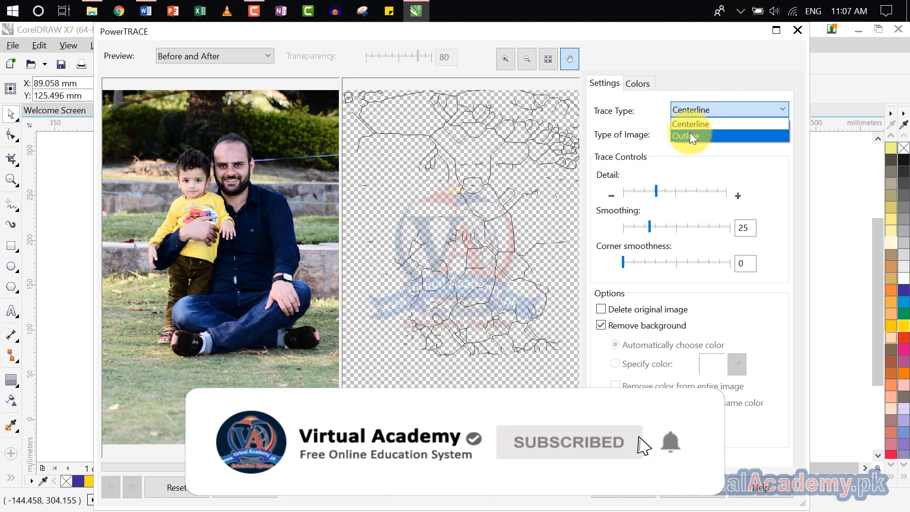
click(690, 133)
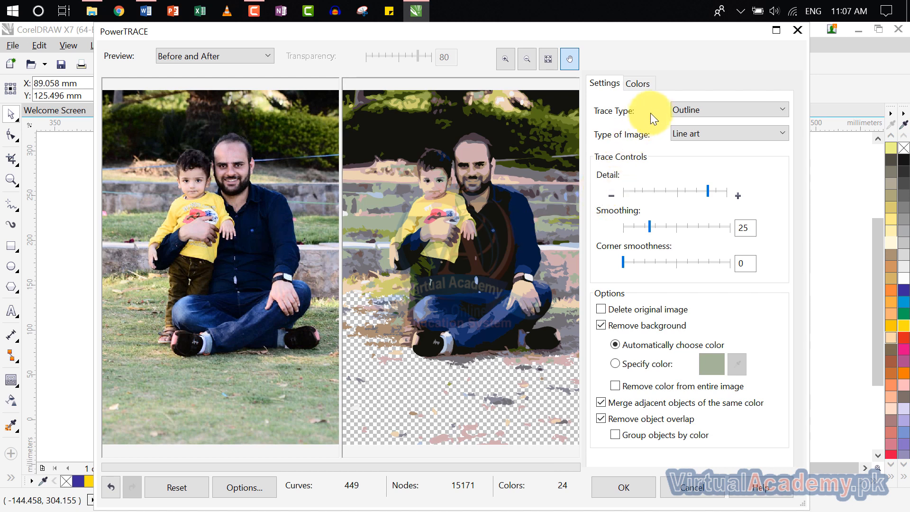
- Set the trace type back to Centerline, with smoothing 65 and corner smoothness 64
click(680, 110)
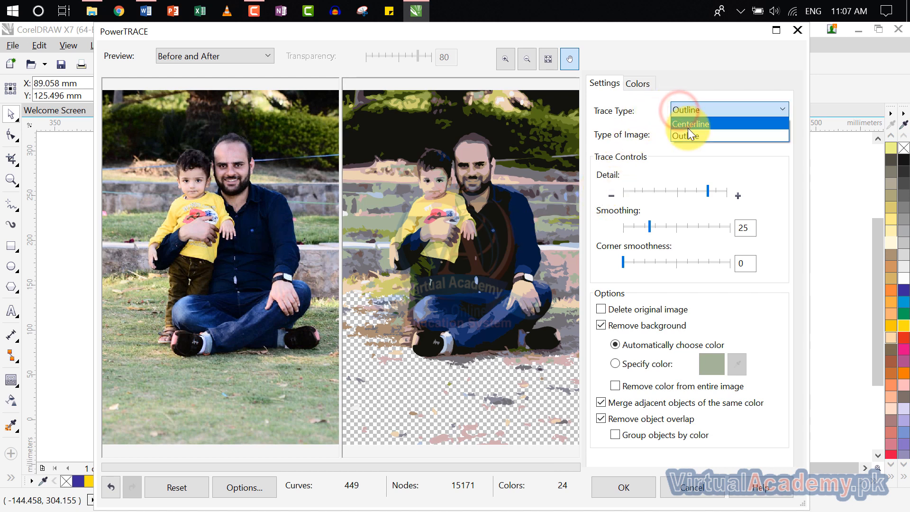
click(687, 127)
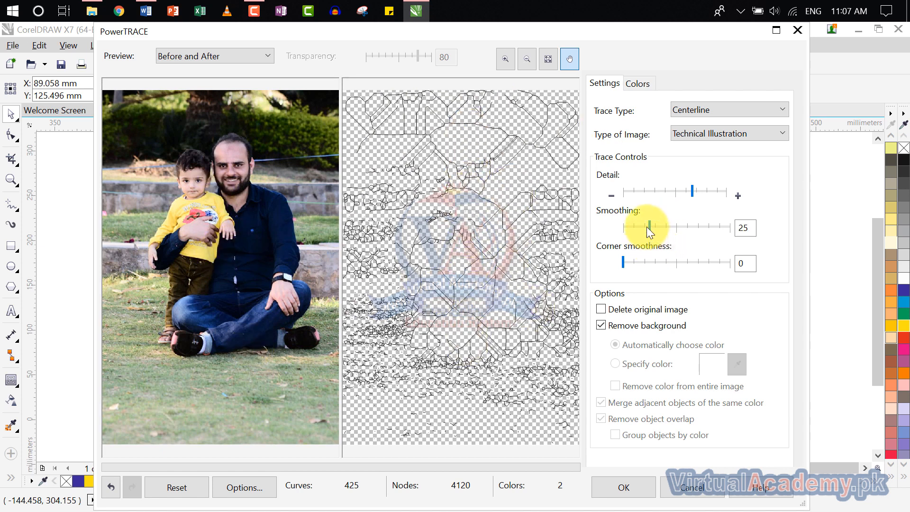
drag(651, 227, 693, 229)
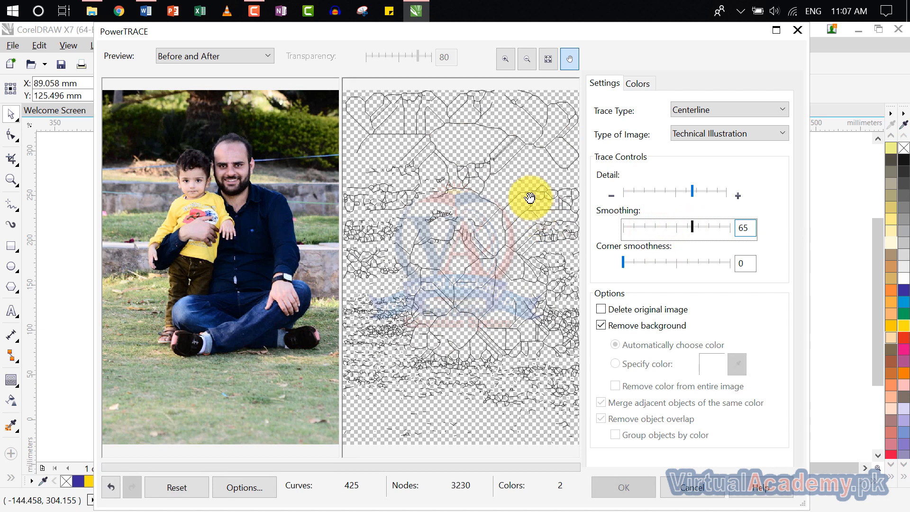
drag(624, 262, 692, 264)
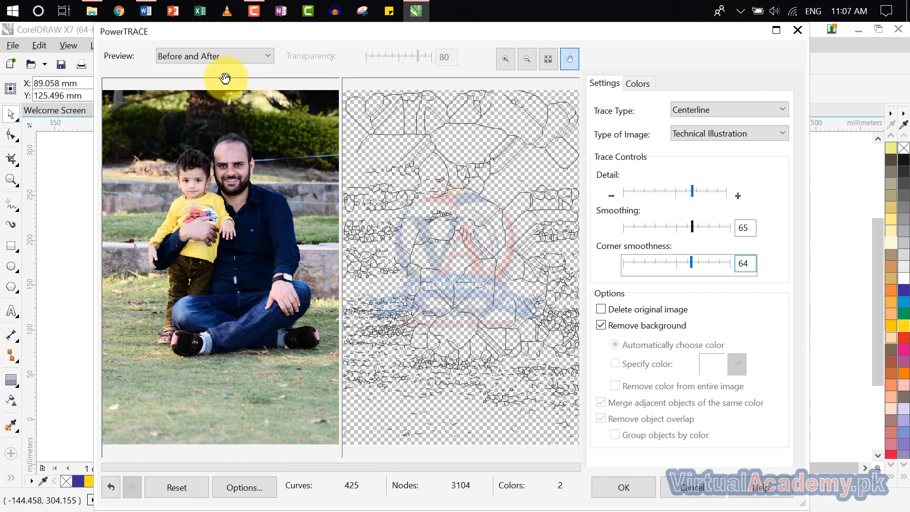
- Compare the trace in Large Preview and Wireframe Overlay, and return the preview to Before and After
click(215, 58)
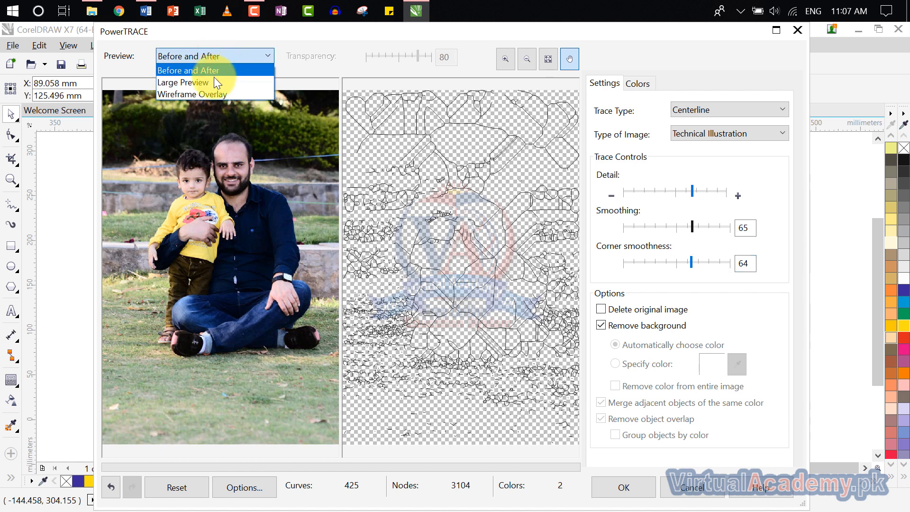
click(215, 78)
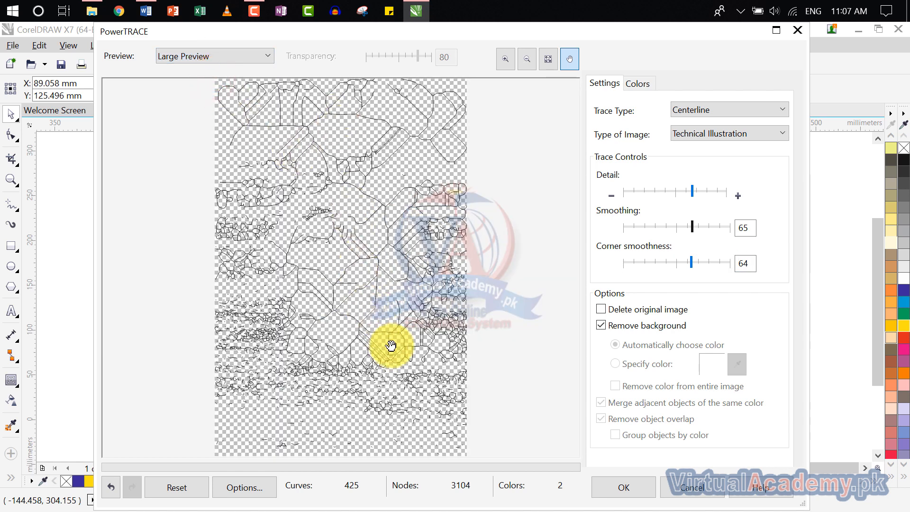
click(229, 50)
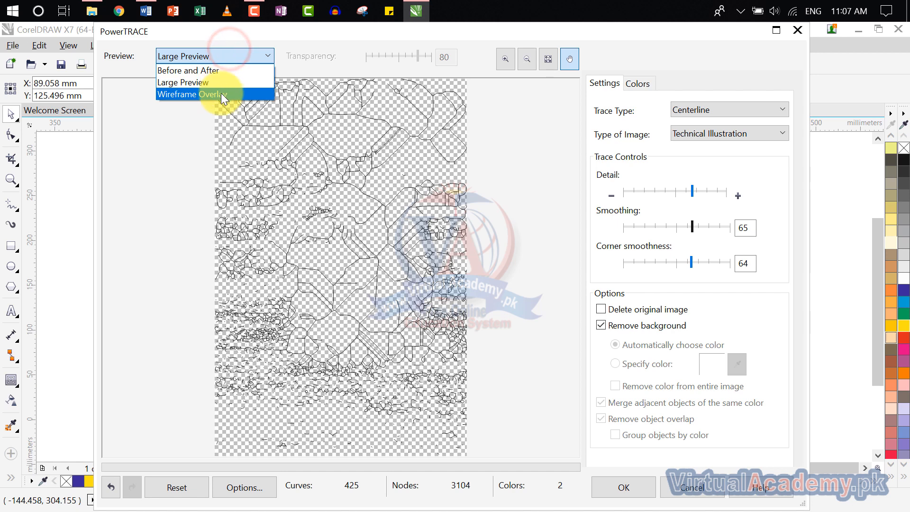
click(221, 93)
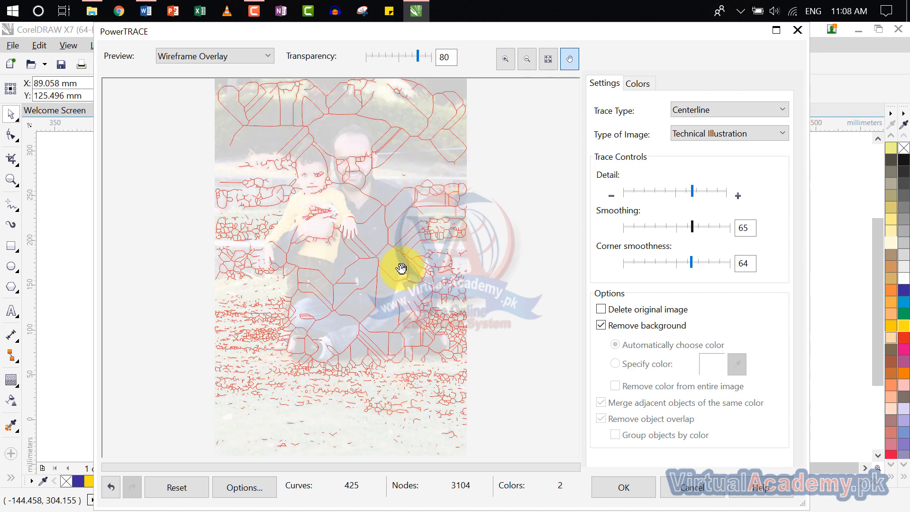
click(245, 53)
click(229, 70)
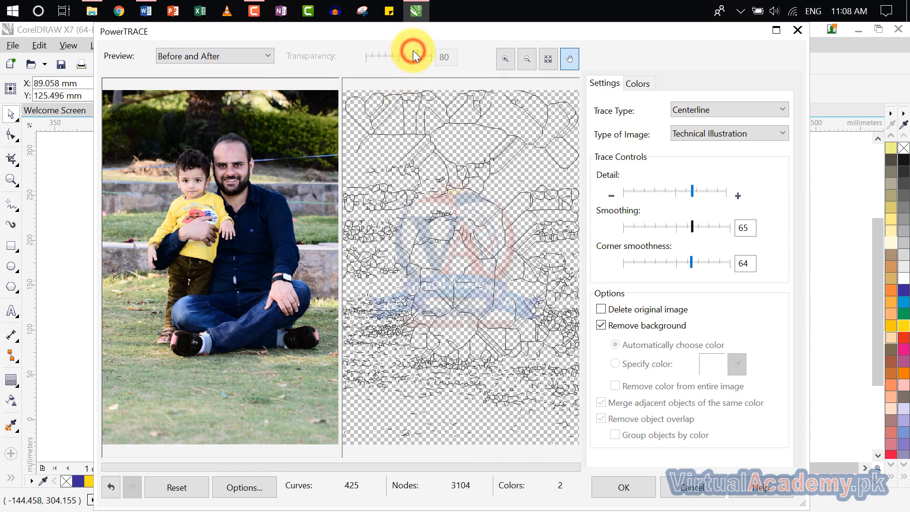
click(381, 54)
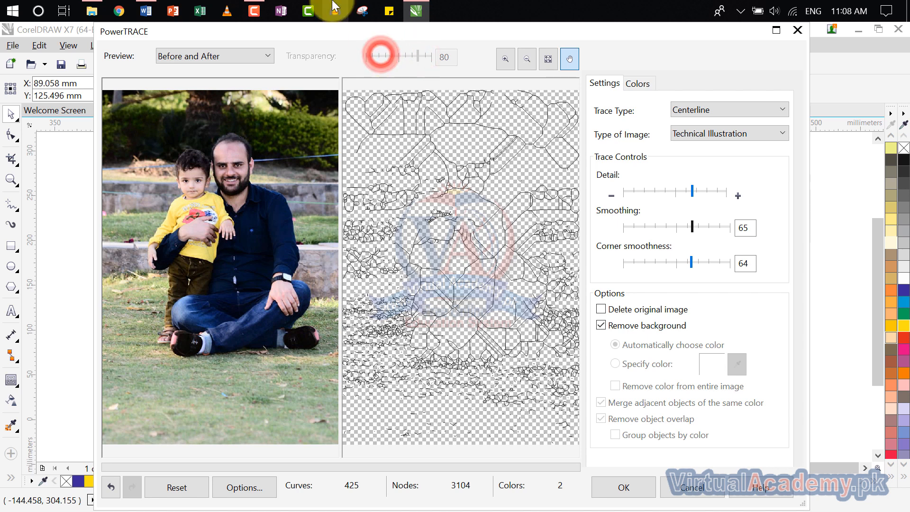
- Change the trace type to Outline and specify the background color to remove by sampling the man's dark shirt in the trace preview
click(722, 107)
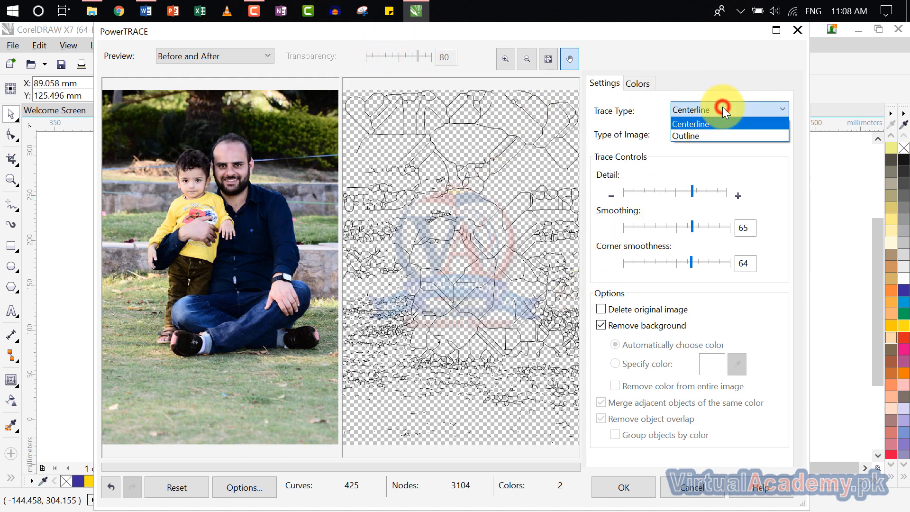
click(709, 138)
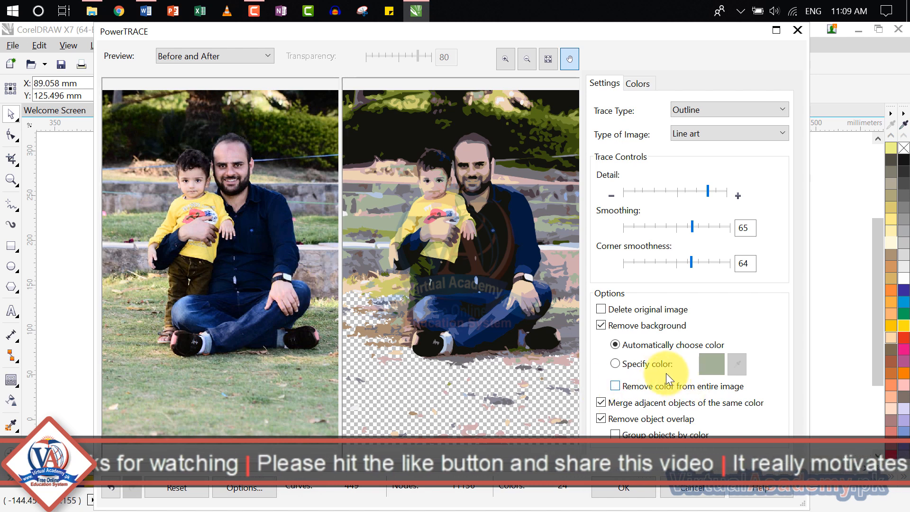
click(641, 364)
click(738, 364)
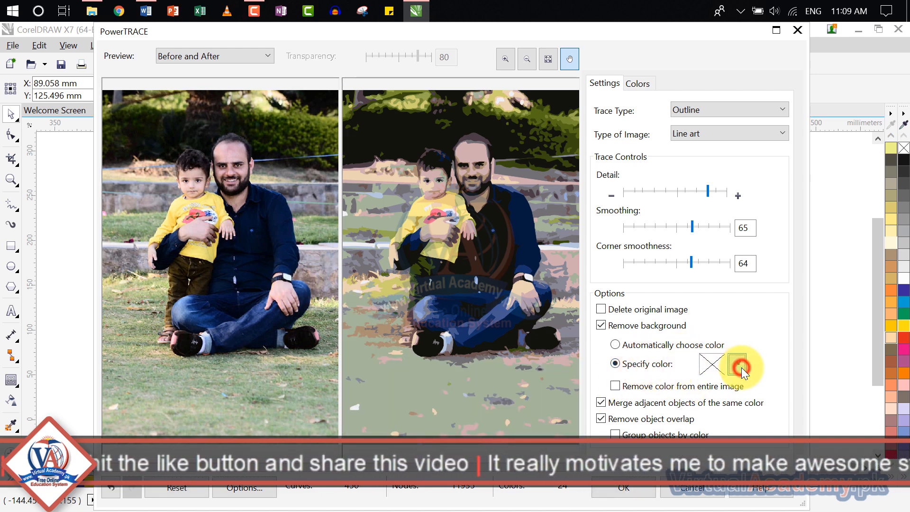
click(497, 242)
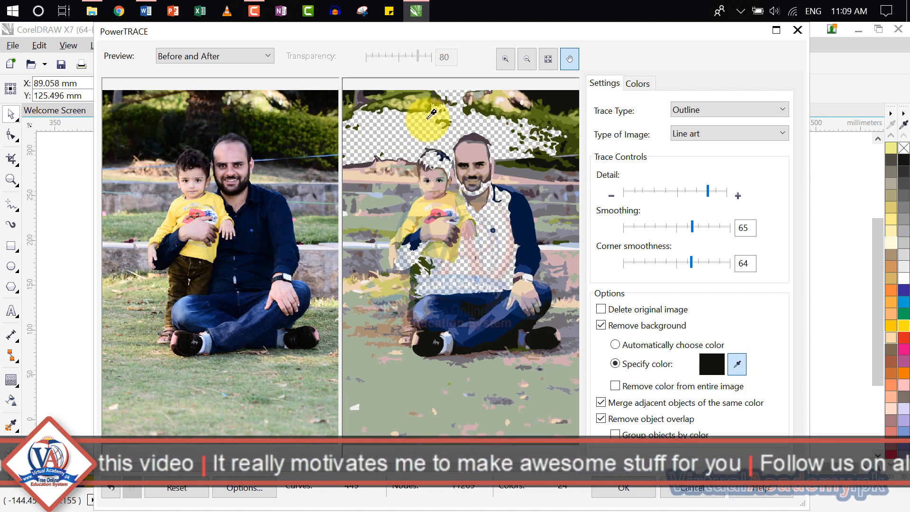
- Turn off background removal and try the Detailed logo image type, ending on High quality image
click(600, 325)
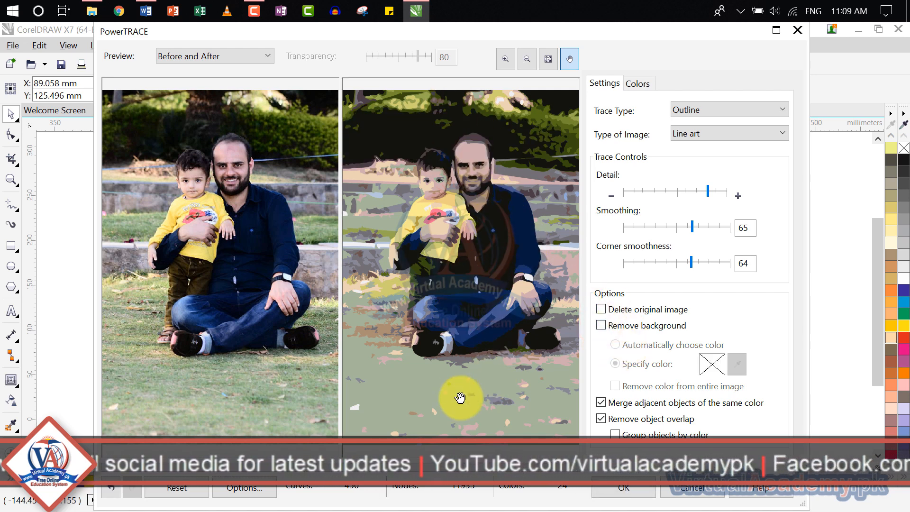
click(758, 131)
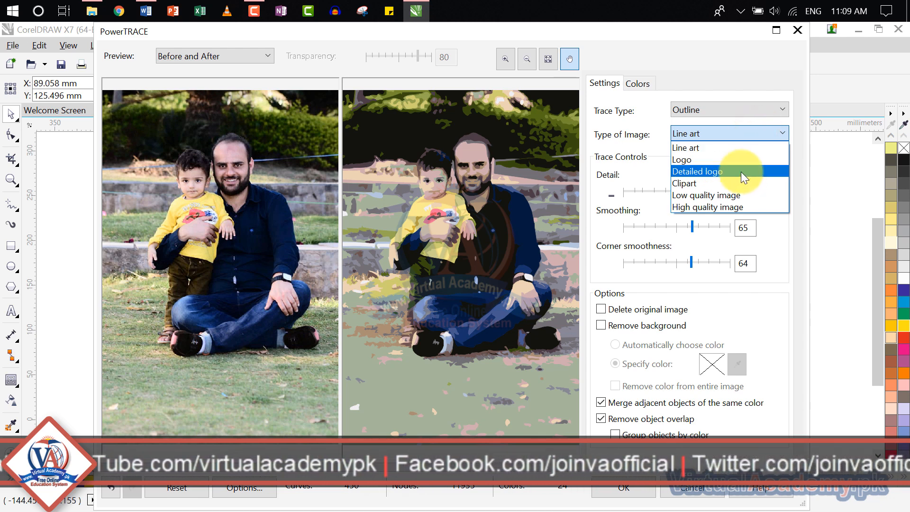
click(741, 172)
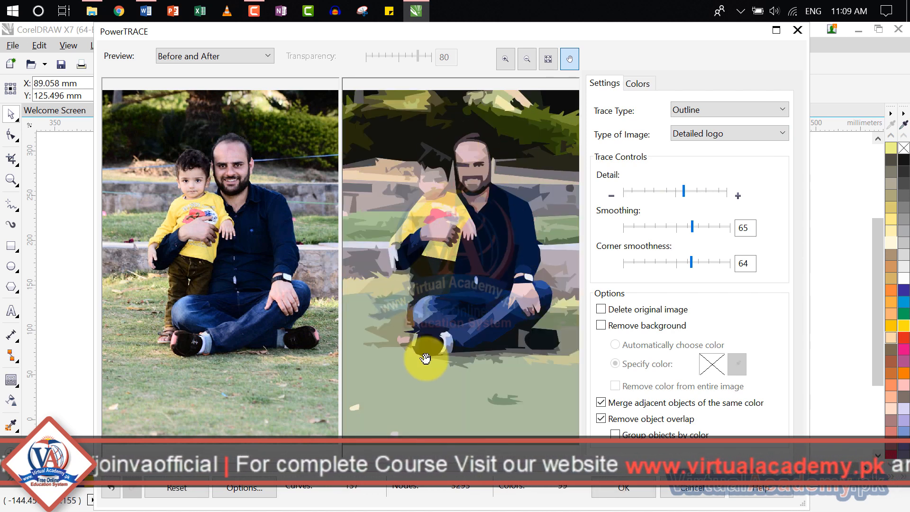
click(719, 134)
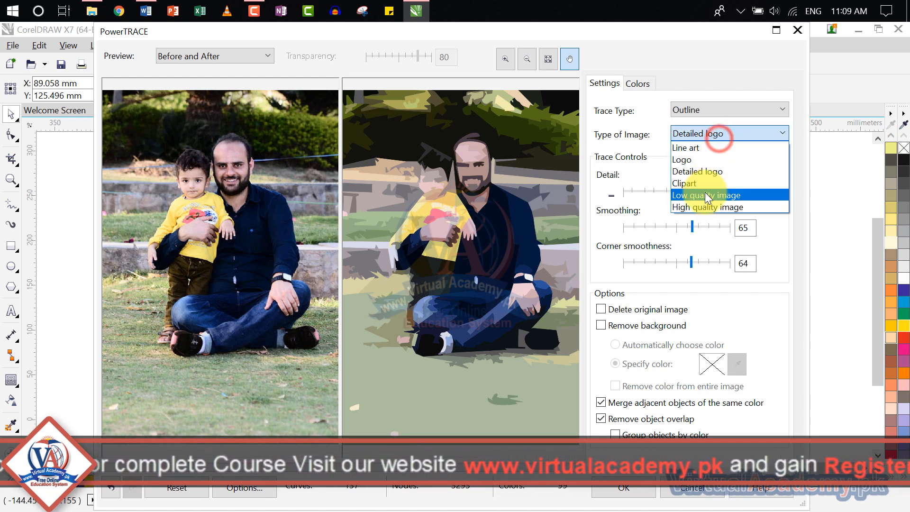
click(706, 207)
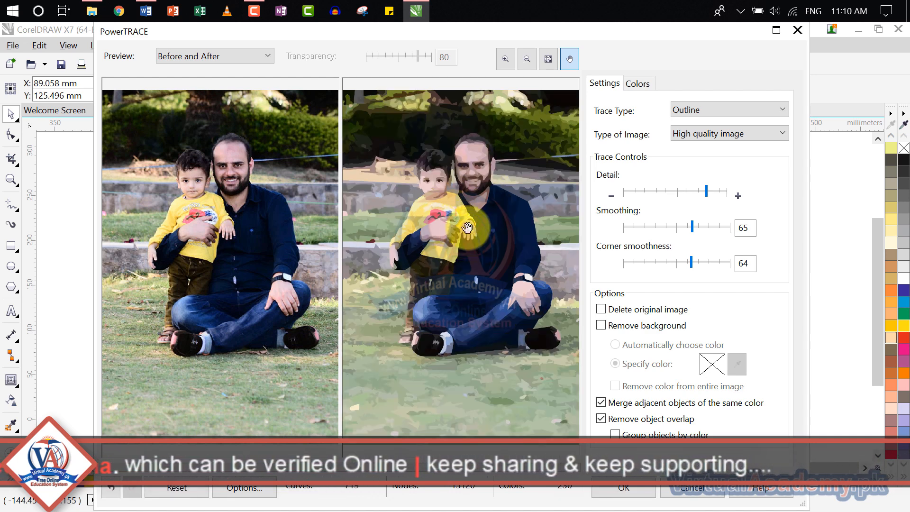
click(729, 104)
click(729, 104)
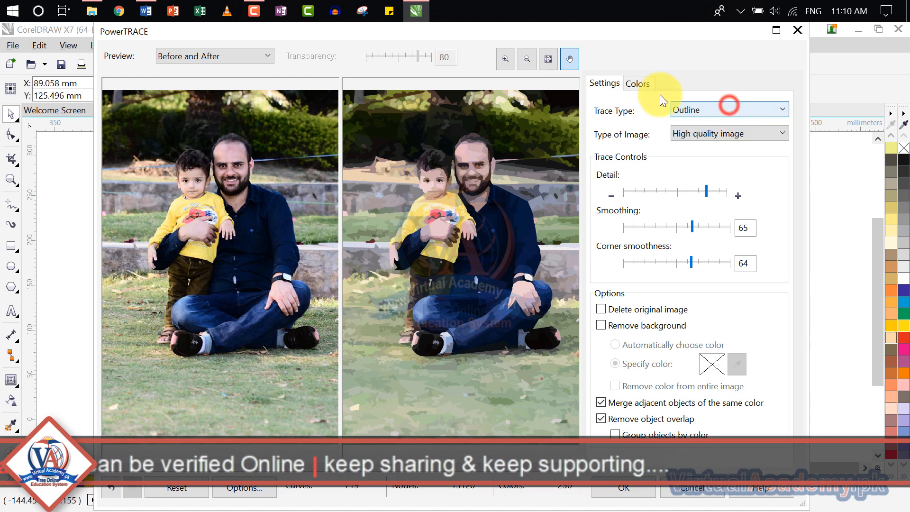
- Inspect where individual green, black, blue and yellow palette colors occur in the trace, and close PowerTRACE without applying it
click(639, 83)
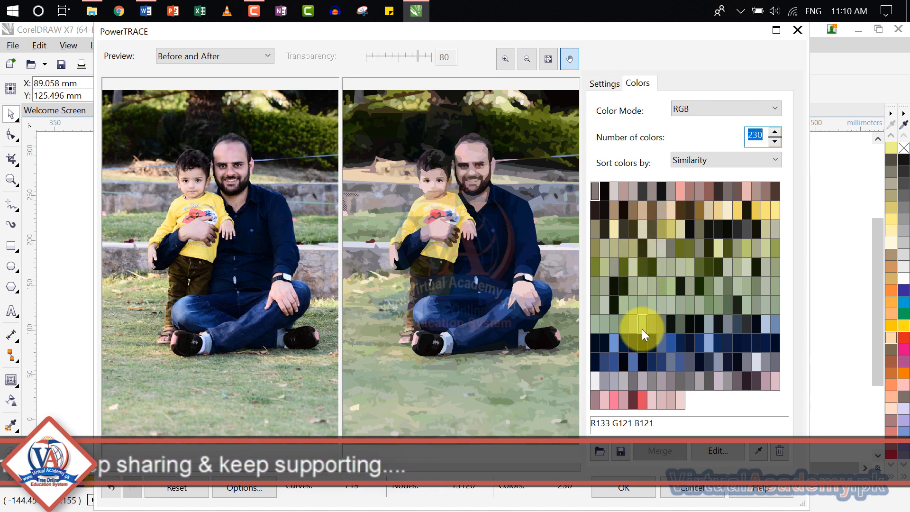
click(643, 286)
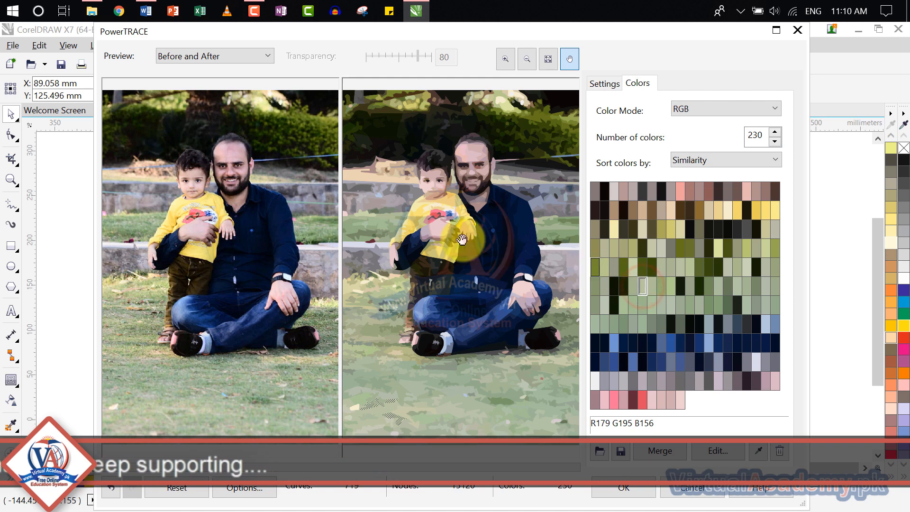
click(671, 268)
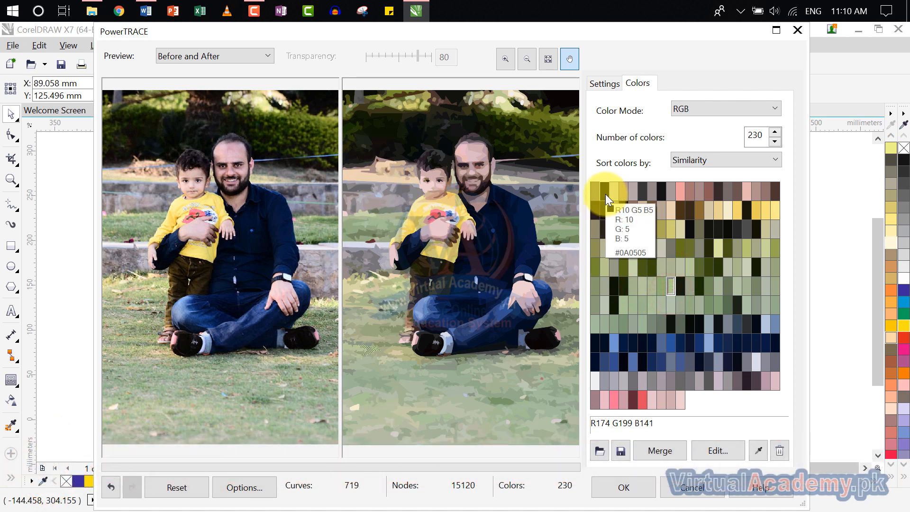
click(605, 195)
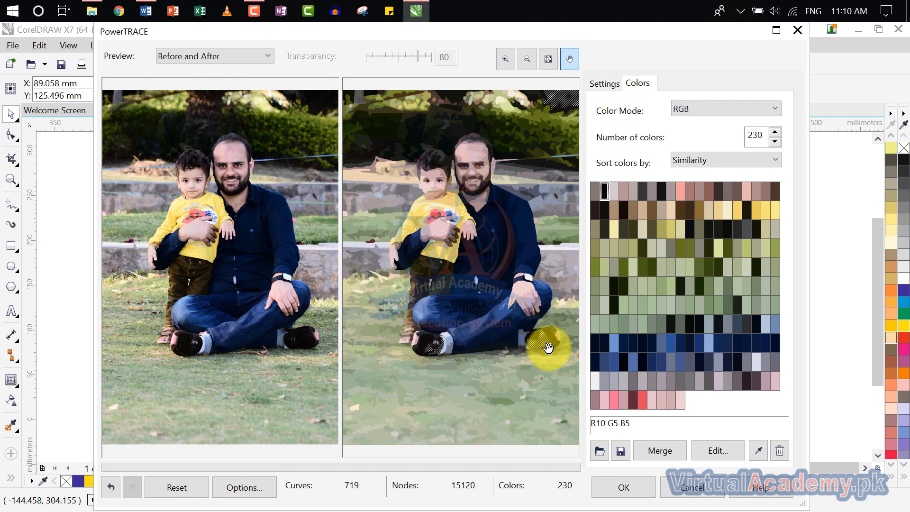
click(669, 342)
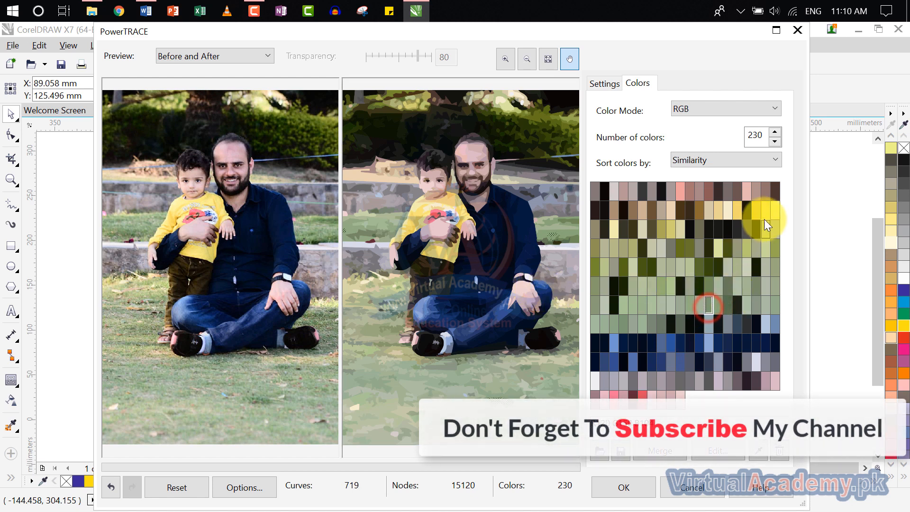
click(775, 211)
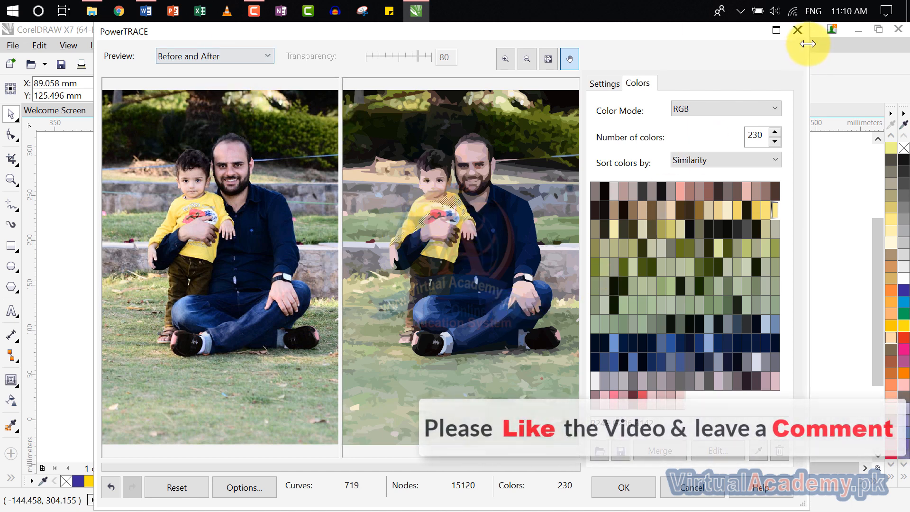
click(797, 30)
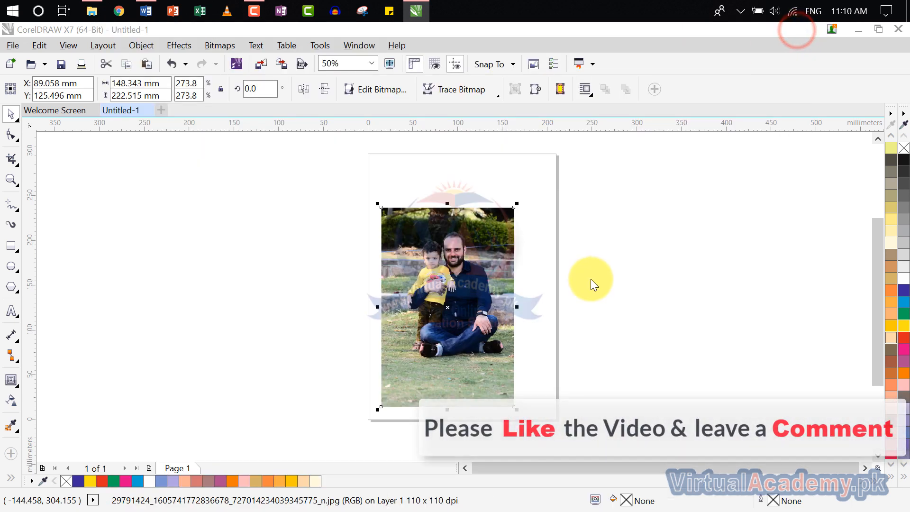